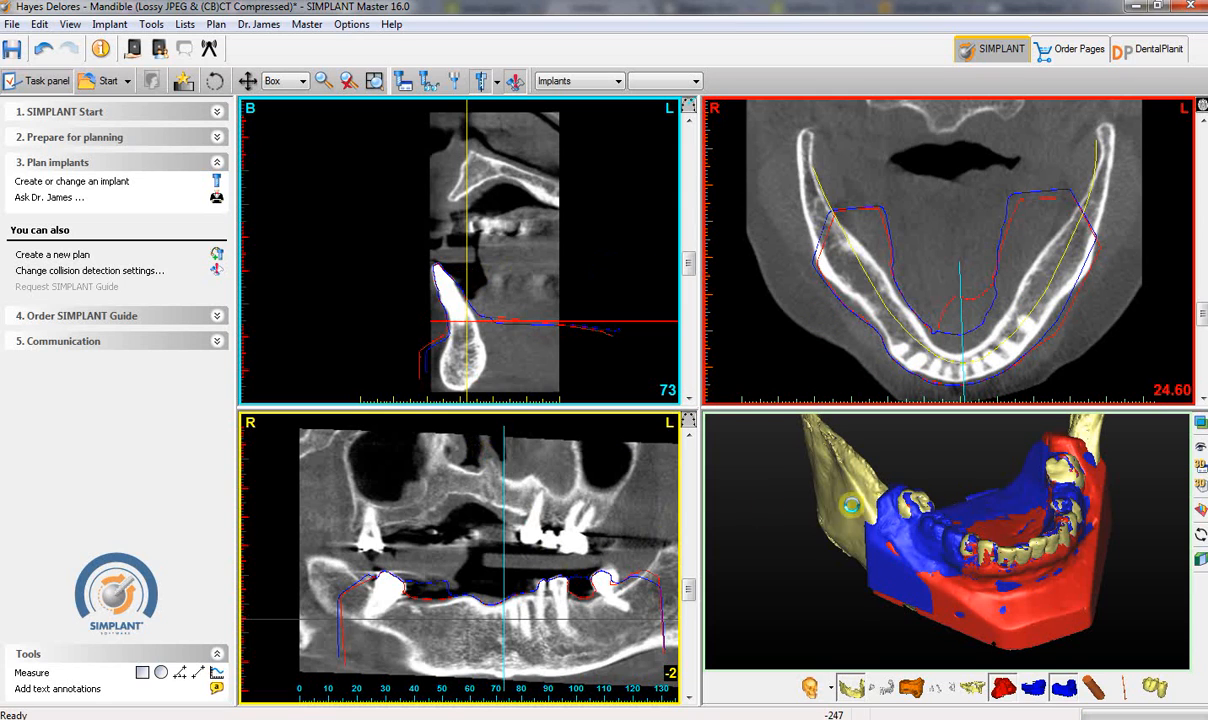
Place an implant at the ridge crest of the missing right molar site, using cross-sectional slice 44 in an enlarged view
{"action": "left_click", "coordinate": [923, 521]}
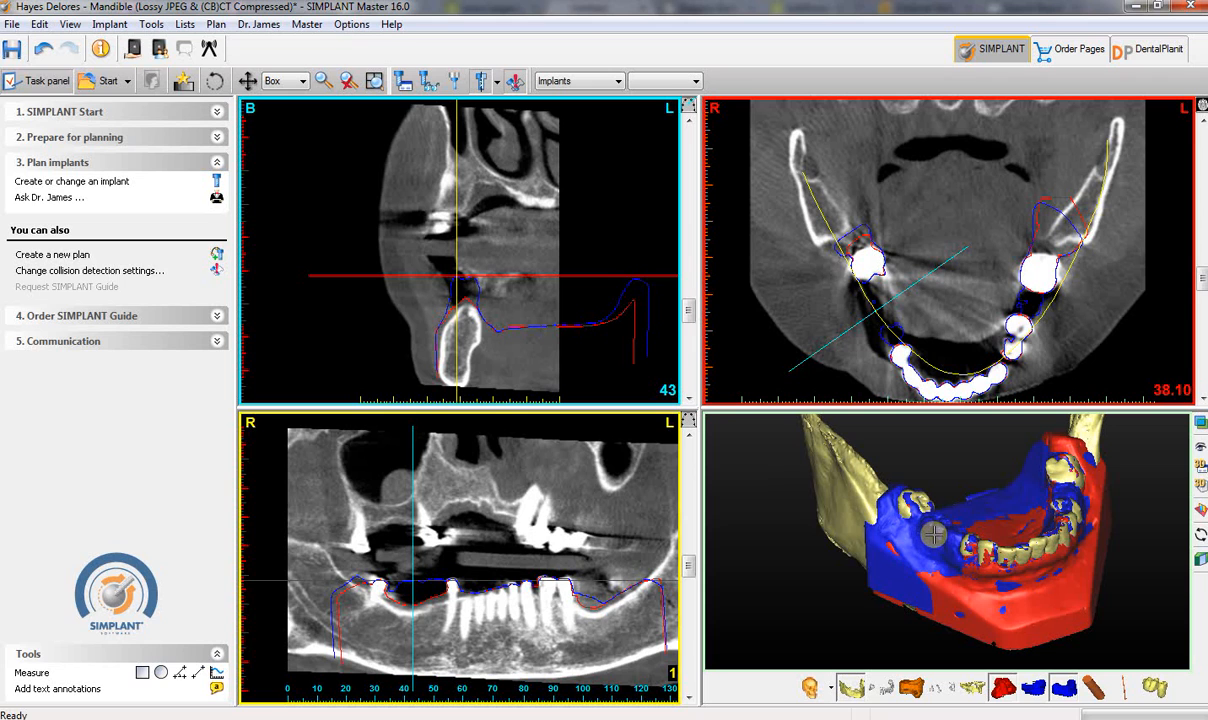
{"action": "left_click", "coordinate": [934, 527]}
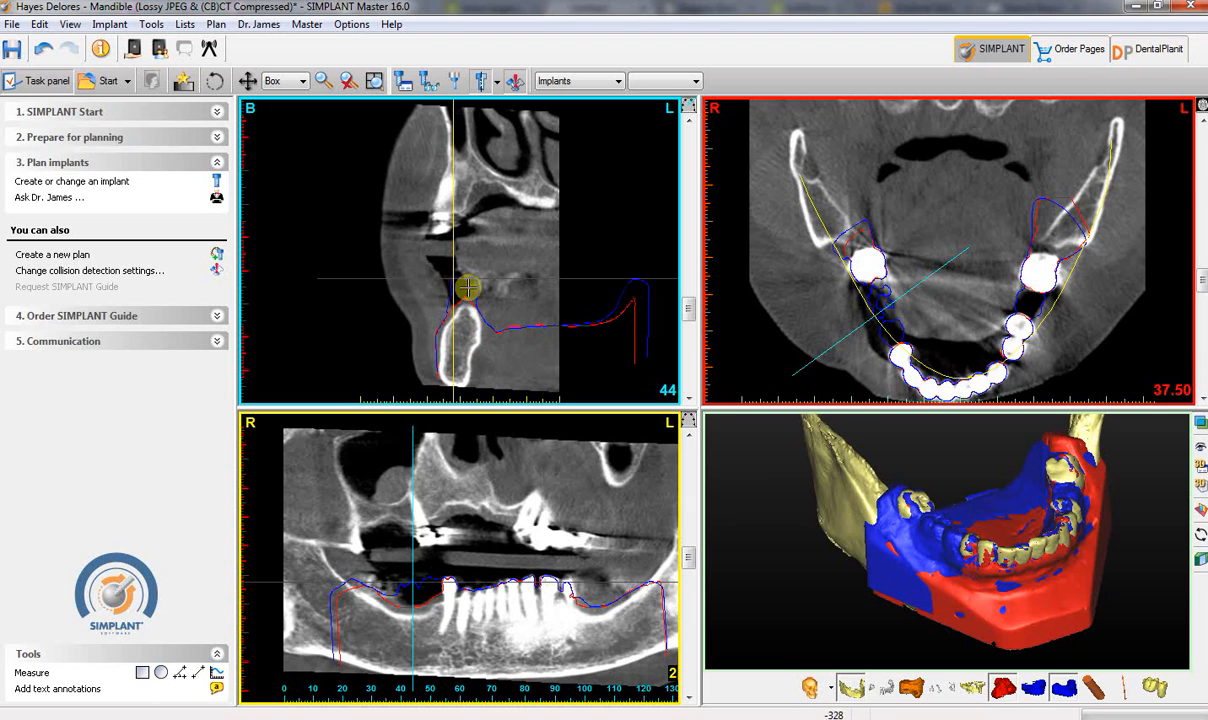
{"action": "double_click", "coordinate": [517, 306]}
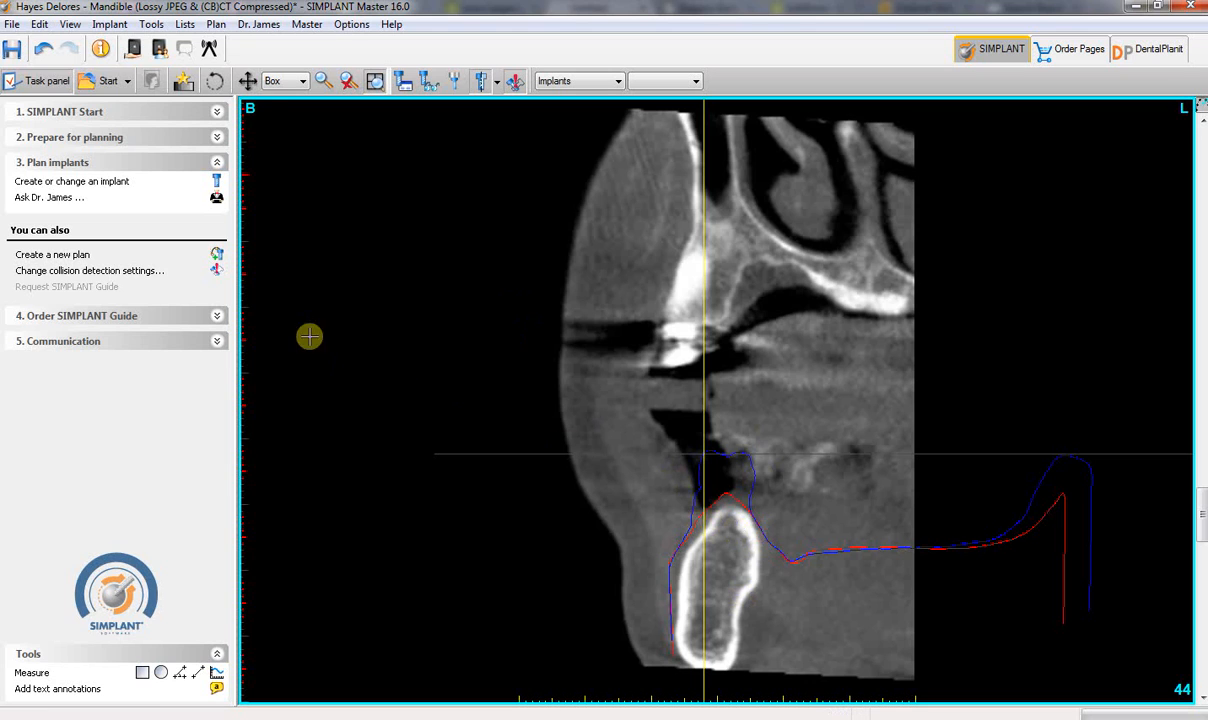
{"action": "left_click", "coordinate": [80, 184]}
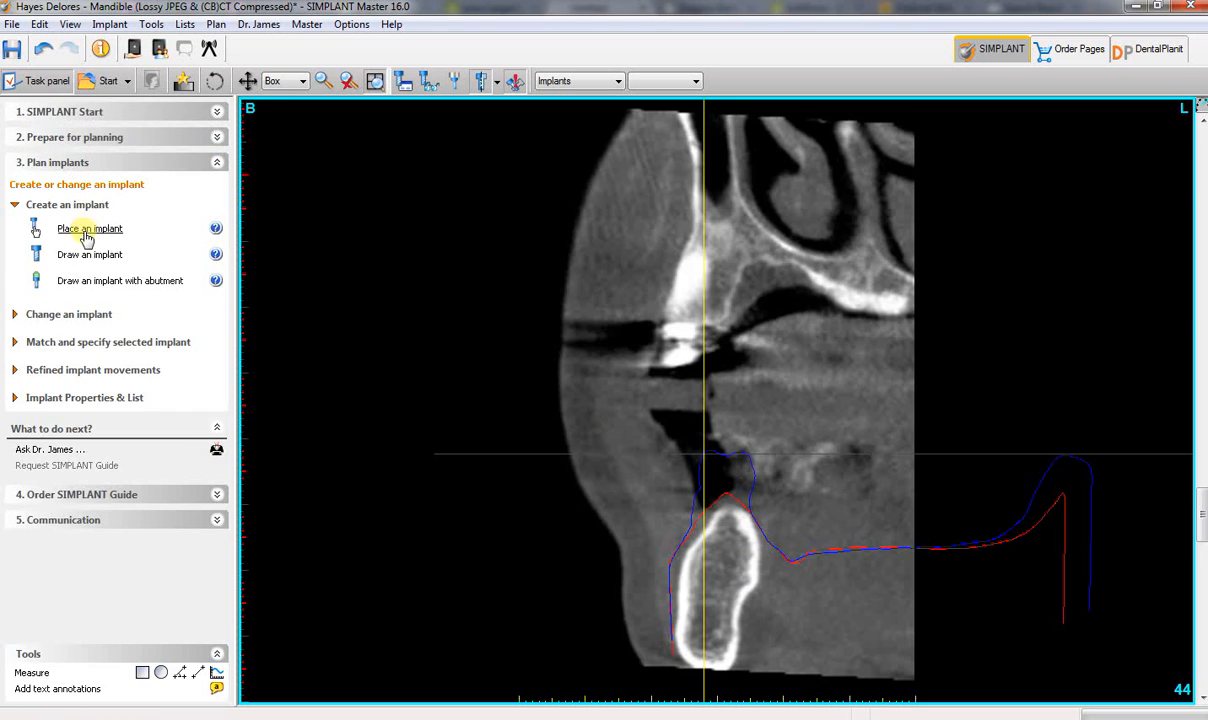
{"action": "left_click", "coordinate": [84, 232]}
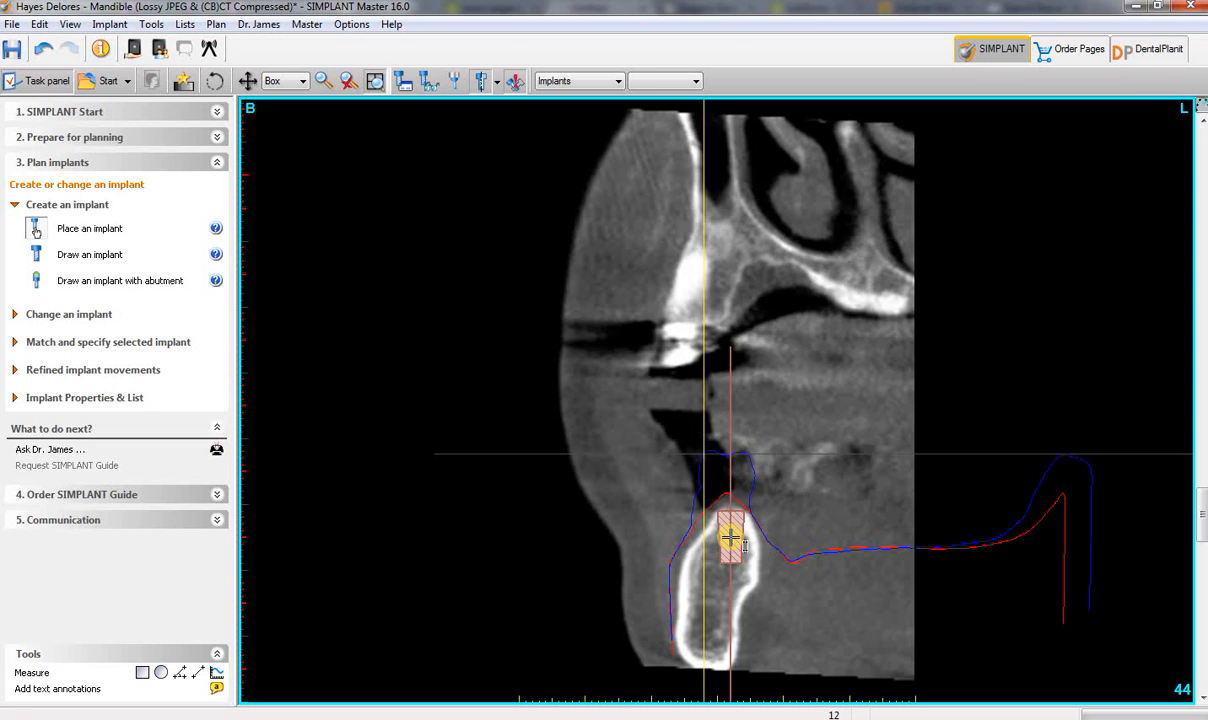
{"action": "left_click", "coordinate": [731, 538]}
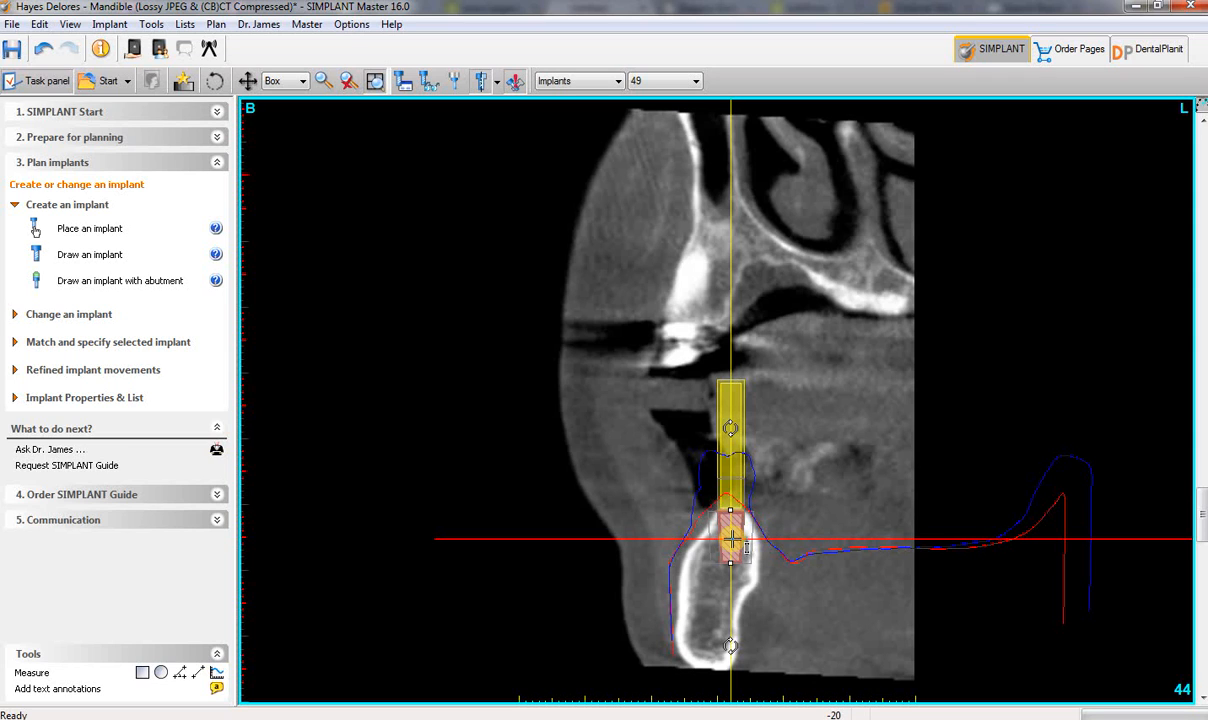
Fine-tune the implant's position at the crest and extend its apex deeper into the bone, to a length of about 11.2 mm
{"action": "mouse_move", "coordinate": [731, 540]}
{"action": "left_mouse_down"}
{"action": "mouse_move", "coordinate": [671, 561]}
{"action": "mouse_move", "coordinate": [766, 545]}
{"action": "mouse_move", "coordinate": [737, 582]}
{"action": "mouse_move", "coordinate": [680, 568]}
{"action": "mouse_move", "coordinate": [776, 547]}
{"action": "mouse_move", "coordinate": [731, 540]}
{"action": "left_mouse_up"}
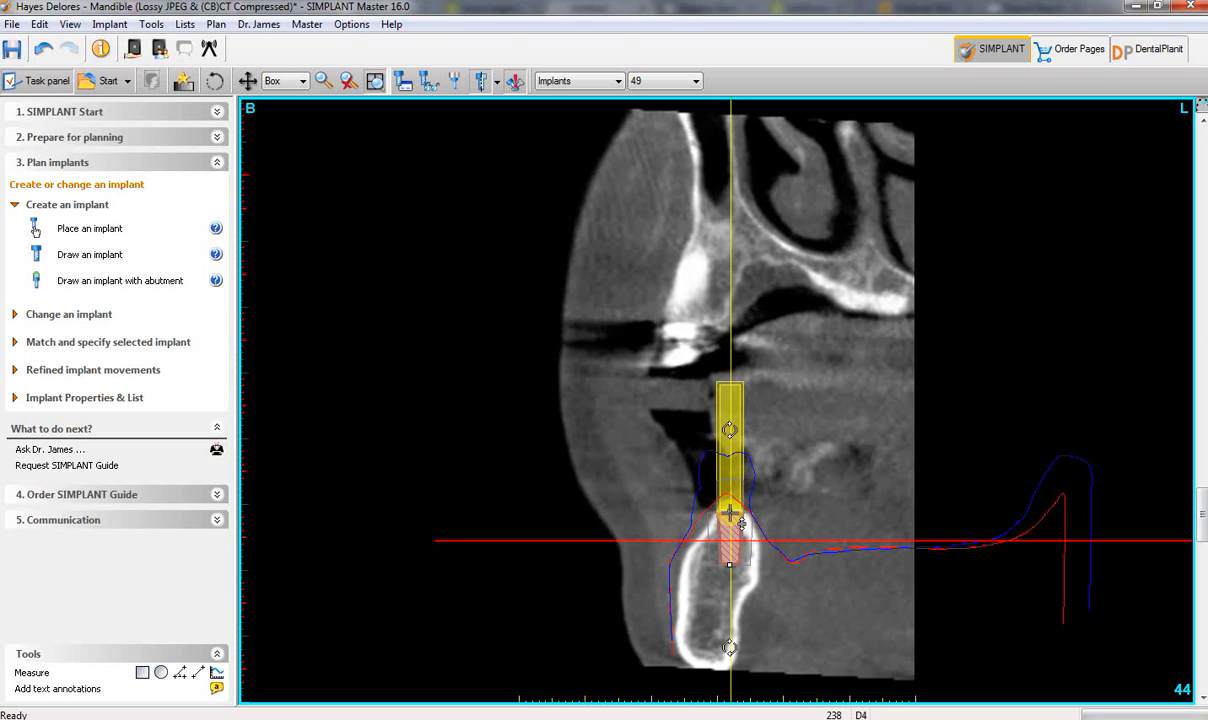
{"action": "mouse_move", "coordinate": [731, 514]}
{"action": "left_mouse_down"}
{"action": "mouse_move", "coordinate": [731, 484]}
{"action": "mouse_move", "coordinate": [728, 512]}
{"action": "left_mouse_up"}
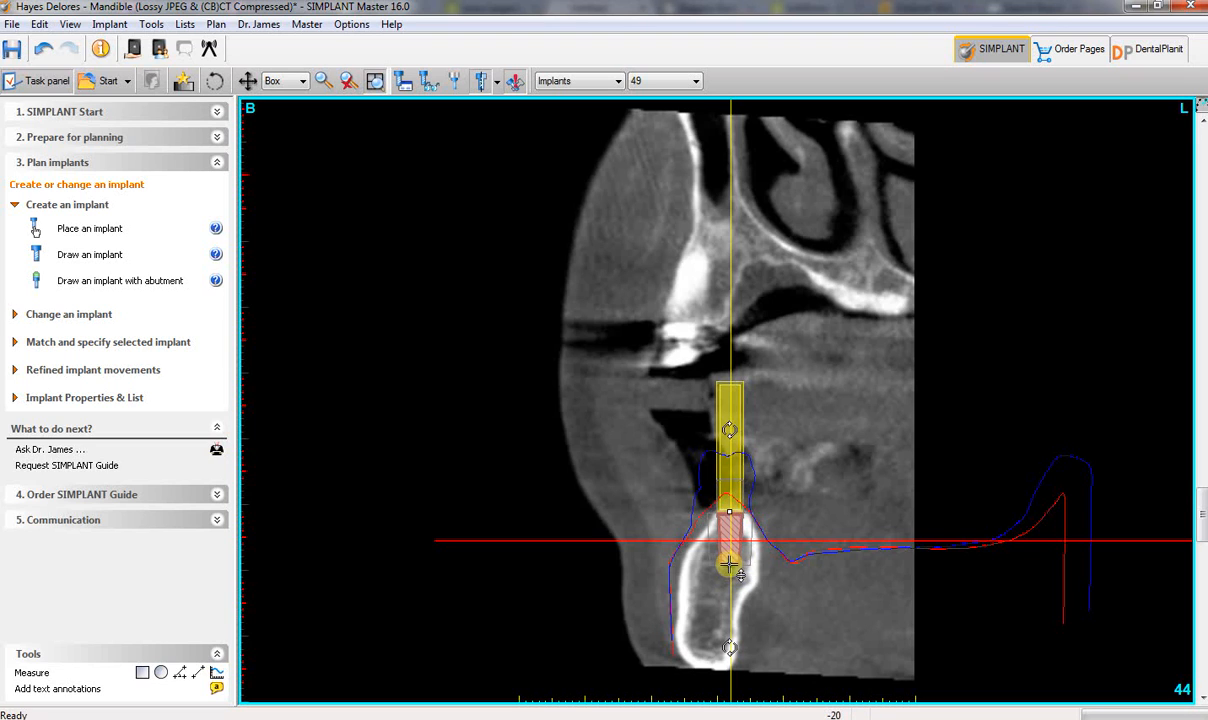
{"action": "left_click_drag", "start_coordinate": [729, 565], "coordinate": [729, 588]}
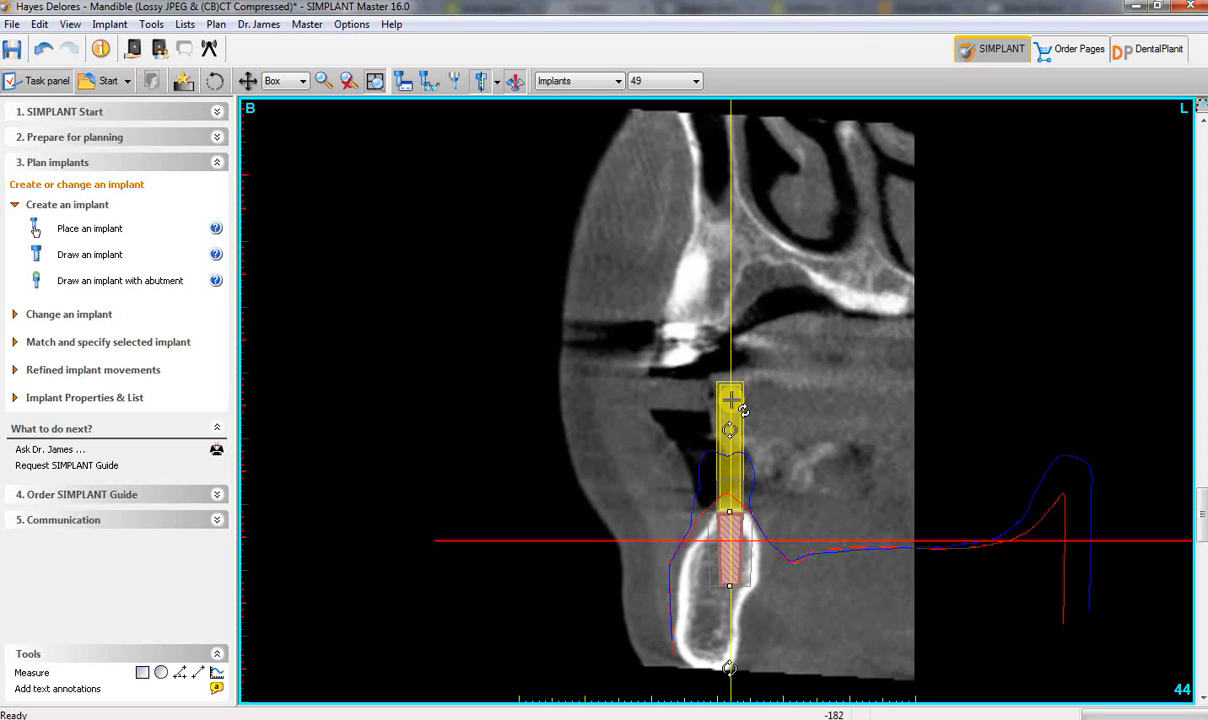
Rotate the implant in the cross-section to a tilt of about 1.8°, leaning its upper end toward the buccal side
{"action": "mouse_move", "coordinate": [742, 410]}
{"action": "left_mouse_down"}
{"action": "mouse_move", "coordinate": [615, 402]}
{"action": "mouse_move", "coordinate": [810, 415]}
{"action": "mouse_move", "coordinate": [741, 413]}
{"action": "left_mouse_up"}
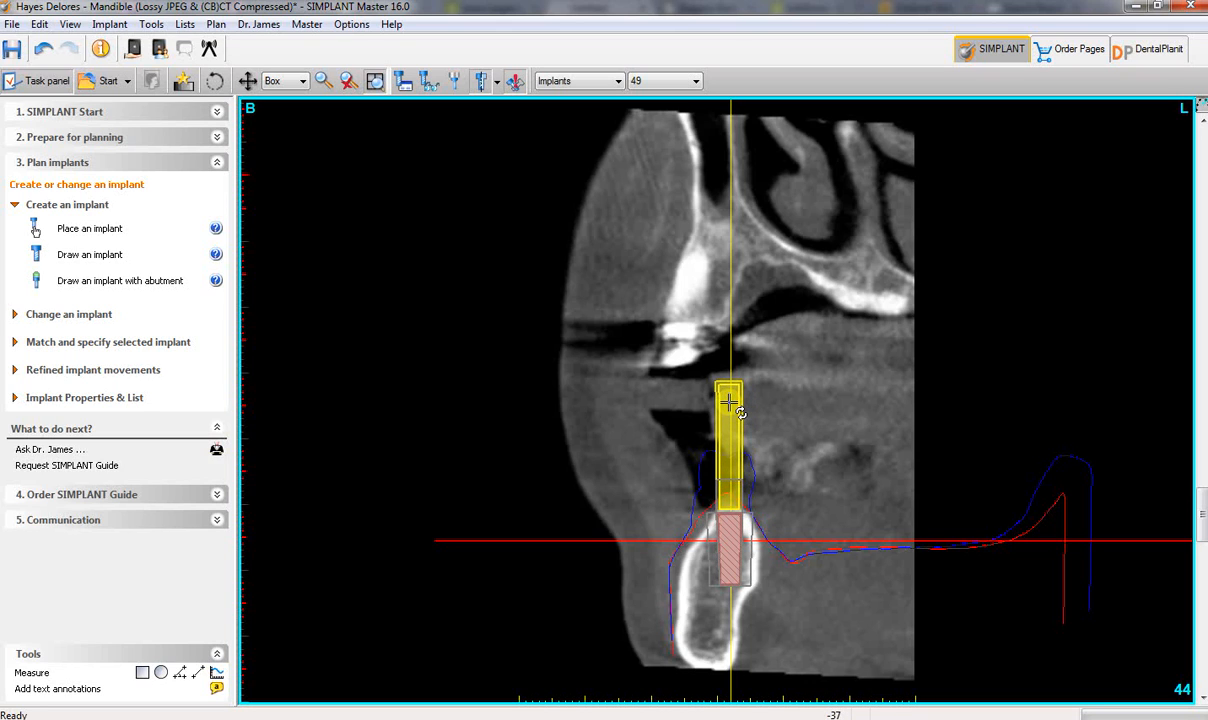
{"action": "mouse_move", "coordinate": [741, 413]}
{"action": "left_mouse_down"}
{"action": "mouse_move", "coordinate": [705, 413]}
{"action": "mouse_move", "coordinate": [742, 417]}
{"action": "left_mouse_up"}
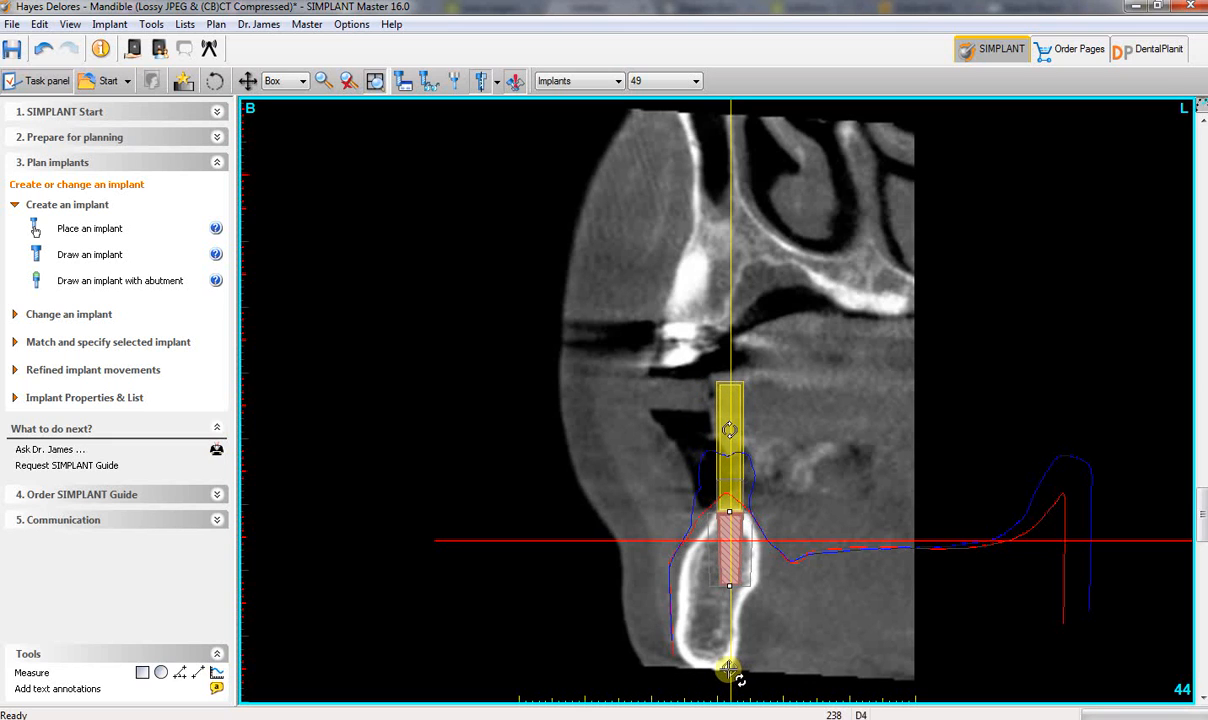
{"action": "mouse_move", "coordinate": [729, 668]}
{"action": "left_mouse_down"}
{"action": "mouse_move", "coordinate": [780, 660]}
{"action": "mouse_move", "coordinate": [697, 662]}
{"action": "mouse_move", "coordinate": [721, 676]}
{"action": "mouse_move", "coordinate": [782, 670]}
{"action": "mouse_move", "coordinate": [720, 672]}
{"action": "mouse_move", "coordinate": [766, 671]}
{"action": "mouse_move", "coordinate": [722, 678]}
{"action": "mouse_move", "coordinate": [735, 679]}
{"action": "left_mouse_up"}
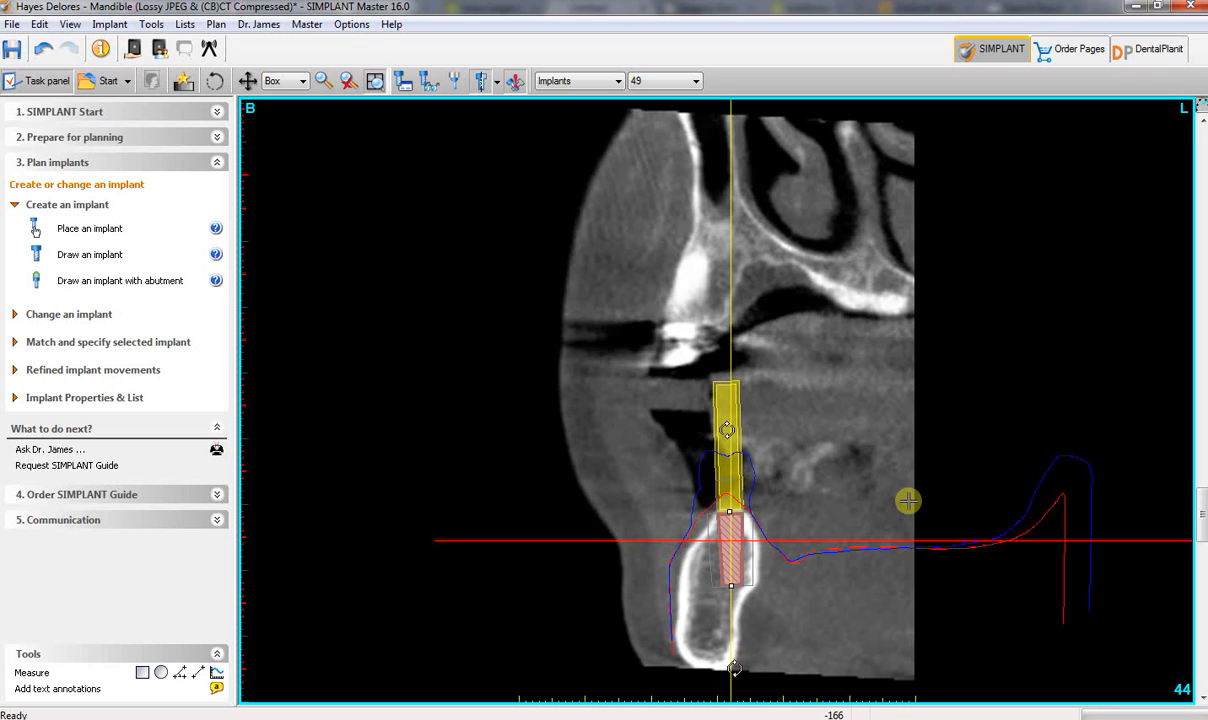
Open the implant's properties and assign it to tooth 46
{"action": "double_click", "coordinate": [728, 545]}
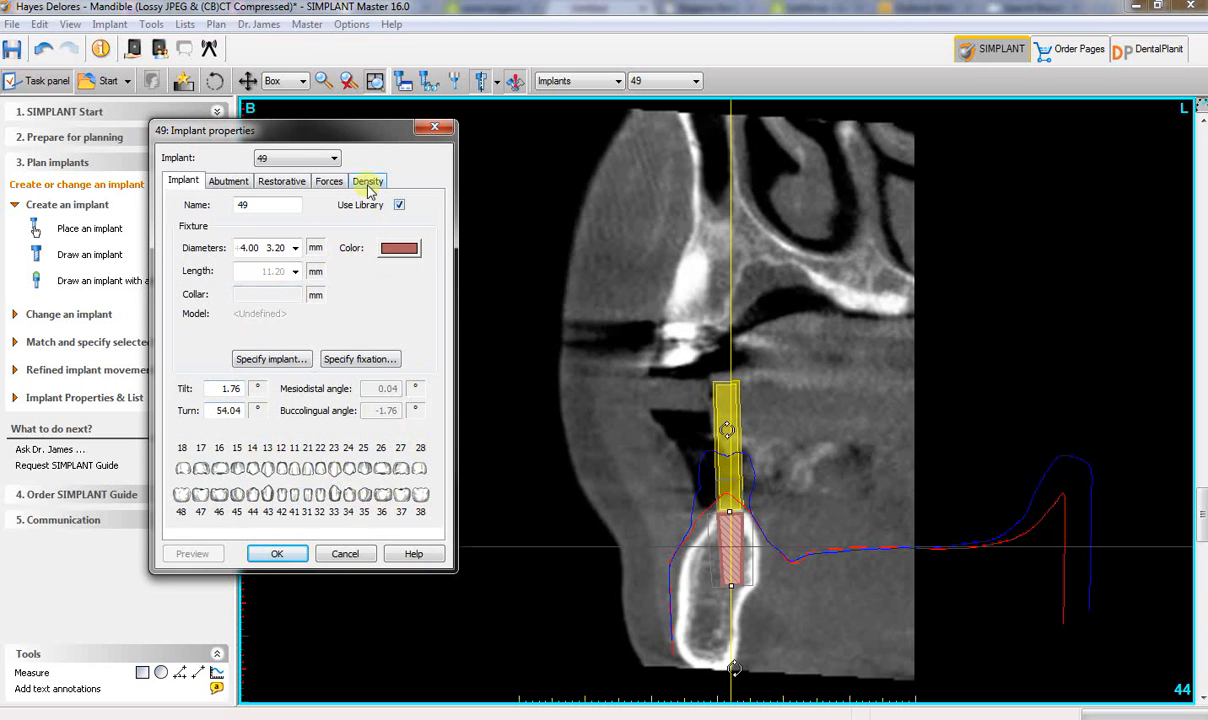
{"action": "left_click_drag", "start_coordinate": [347, 135], "coordinate": [470, 155]}
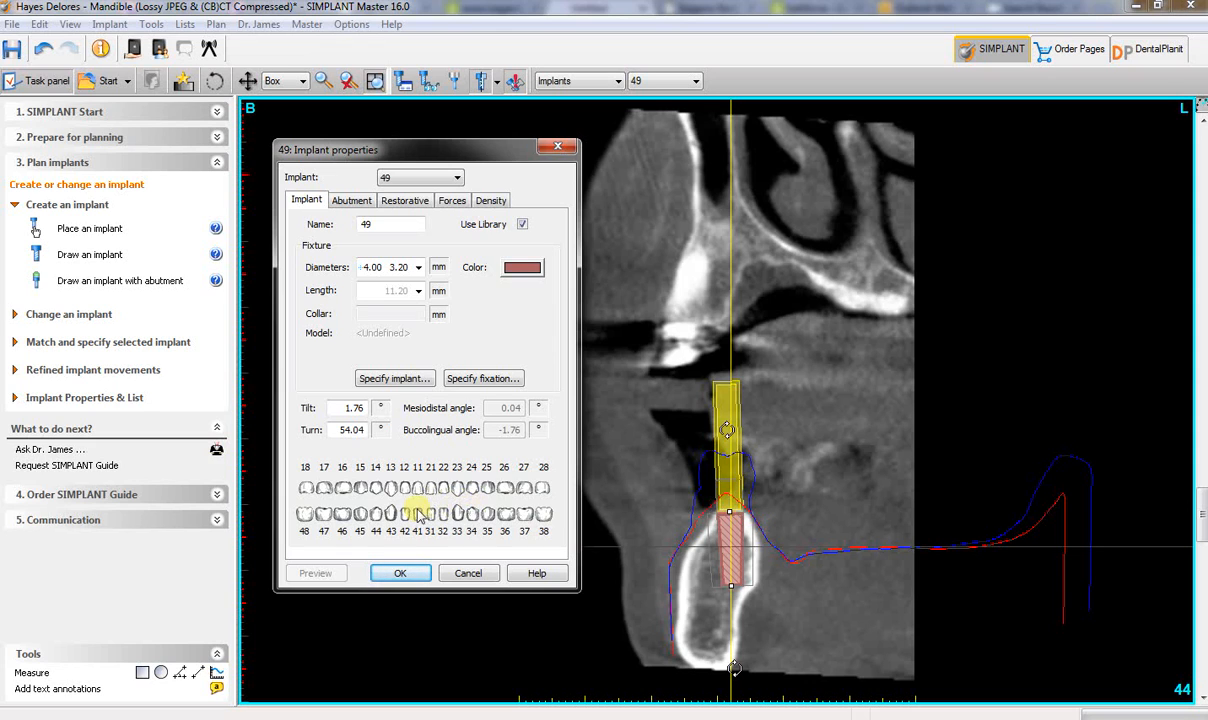
{"action": "left_click", "coordinate": [343, 514]}
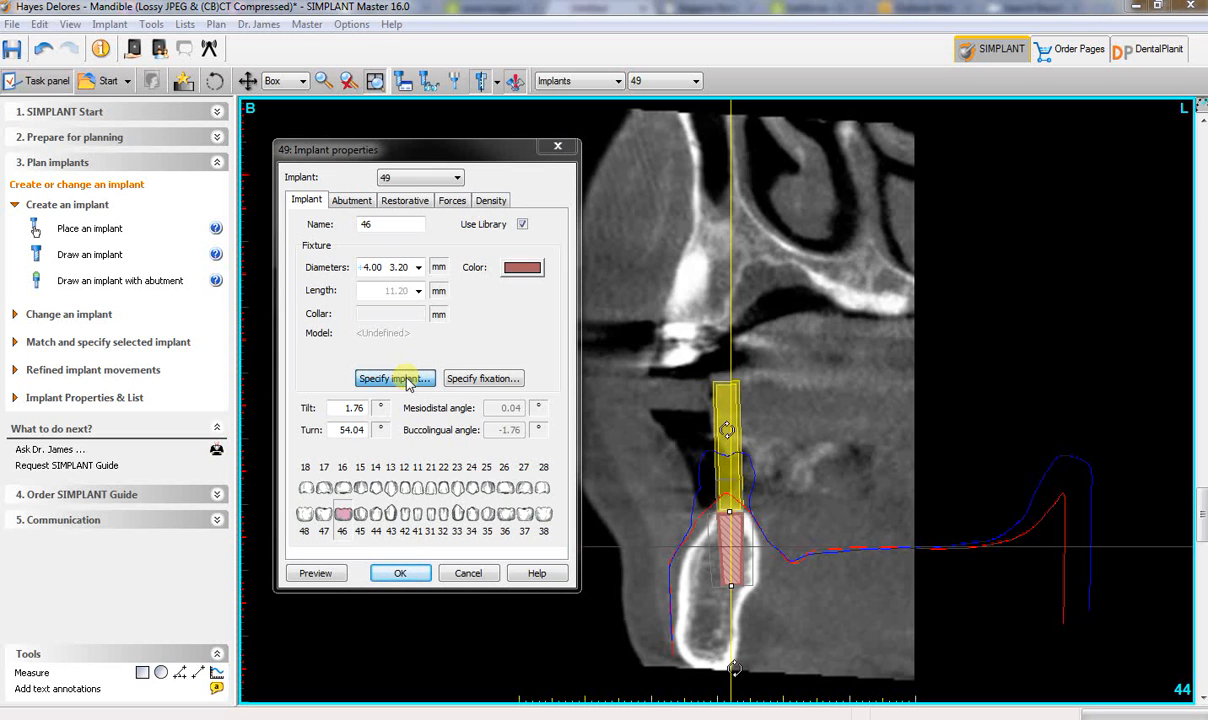
Show all manufacturers in the implant library and select the OsseoSpeed EV product line from Dentsply Implants
{"action": "left_click", "coordinate": [407, 383]}
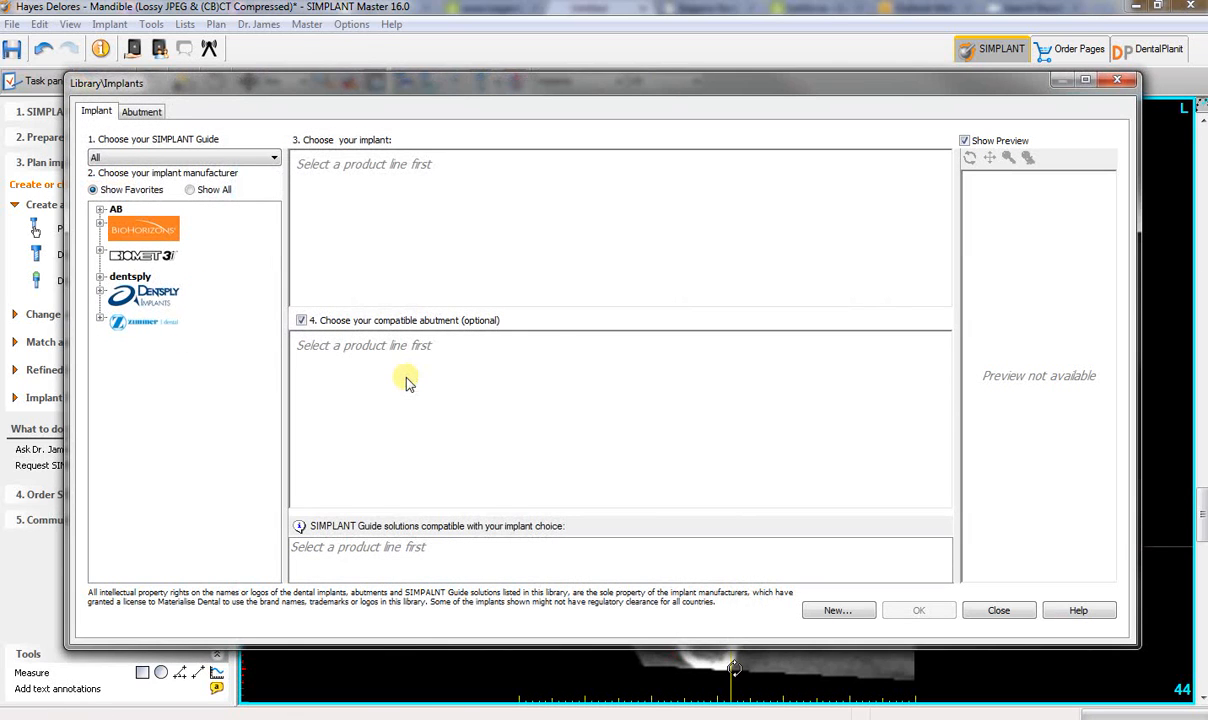
{"action": "left_click", "coordinate": [190, 190]}
{"action": "mouse_move", "coordinate": [270, 237]}
{"action": "left_mouse_down"}
{"action": "mouse_move", "coordinate": [268, 527]}
{"action": "mouse_move", "coordinate": [274, 228]}
{"action": "left_mouse_up"}
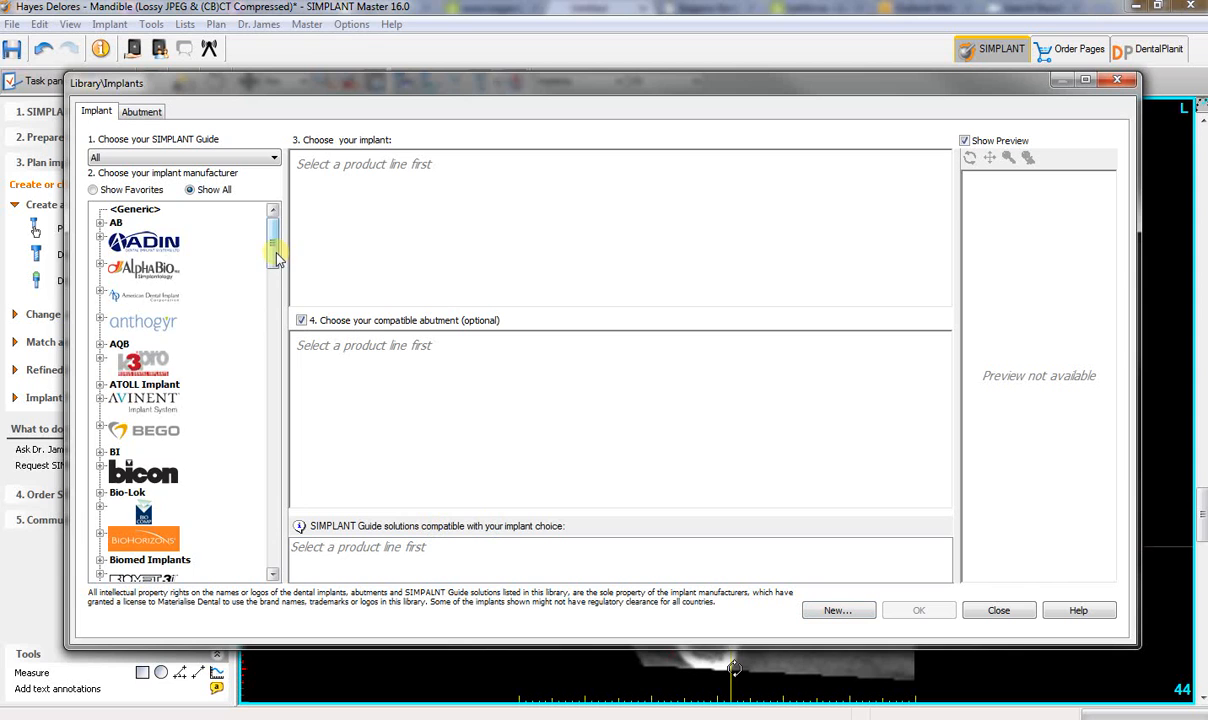
{"action": "left_click_drag", "start_coordinate": [275, 256], "coordinate": [273, 330]}
{"action": "double_click", "coordinate": [145, 435]}
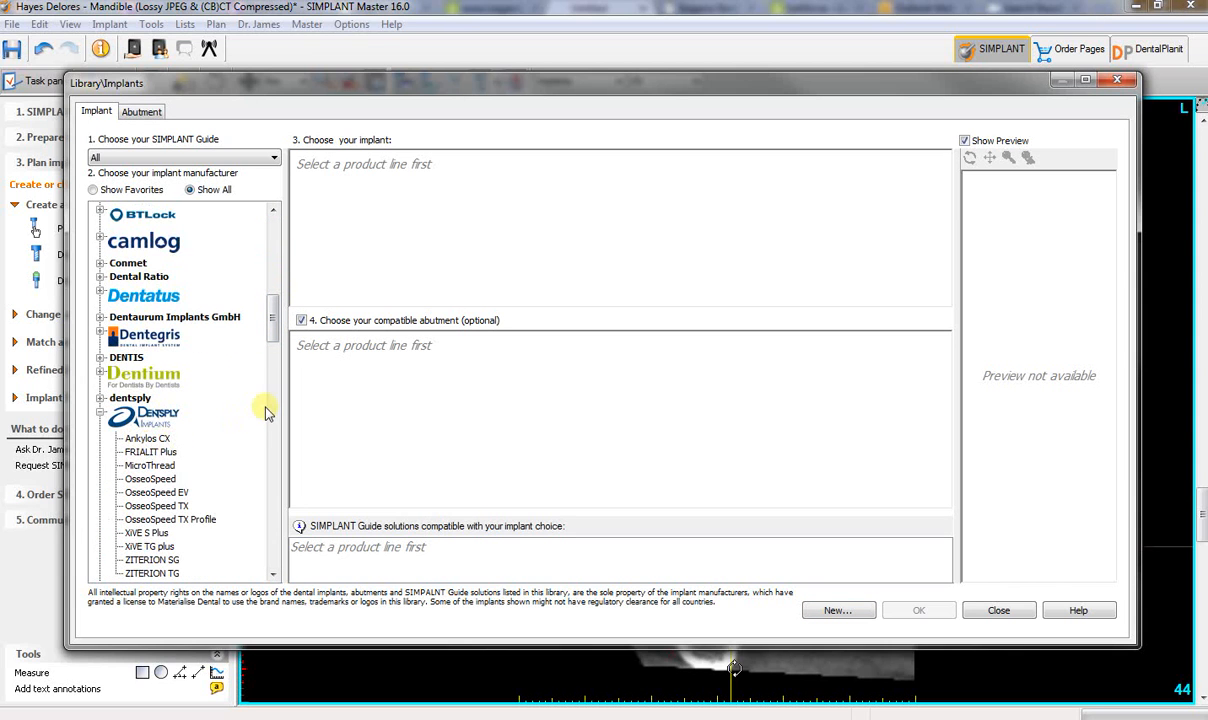
{"action": "scroll", "coordinate": [270, 330], "scroll_direction": "down", "scroll_amount": 3}
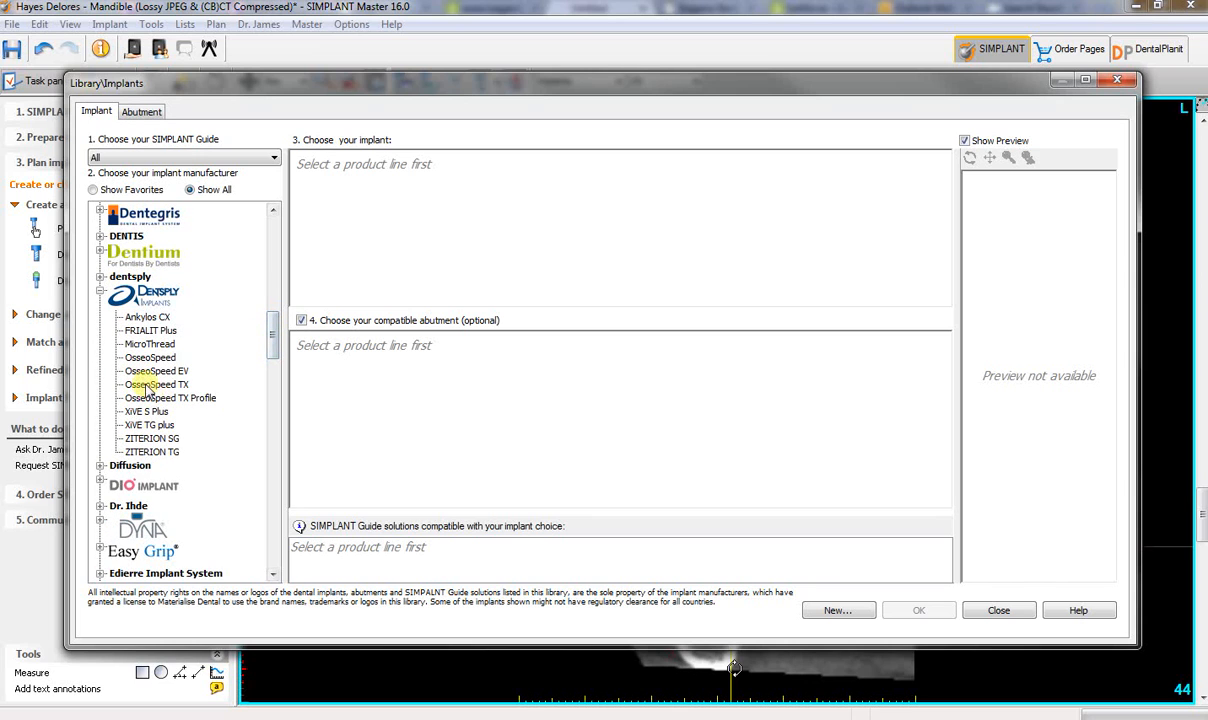
{"action": "left_click", "coordinate": [150, 371]}
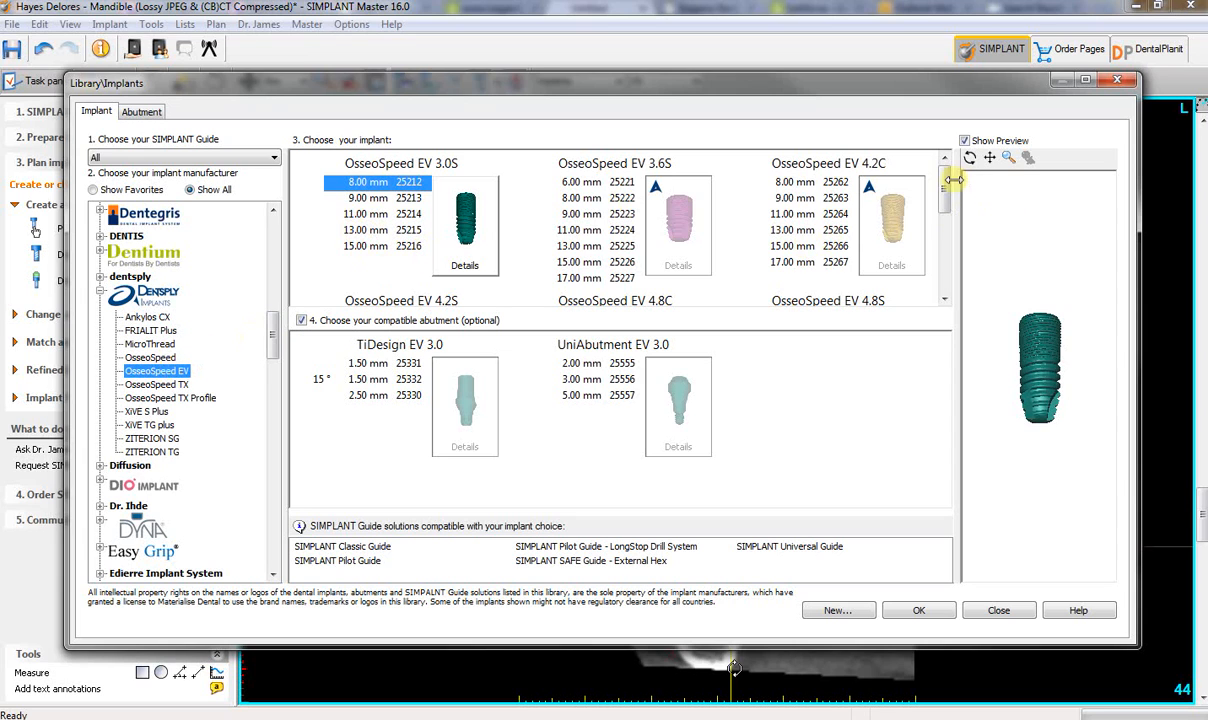
Choose the 11.00 mm OsseoSpeed EV 4.8C implant (25274) and apply it to implant 46
{"action": "mouse_move", "coordinate": [943, 185]}
{"action": "left_mouse_down"}
{"action": "mouse_move", "coordinate": [941, 251]}
{"action": "mouse_move", "coordinate": [941, 175]}
{"action": "left_mouse_up"}
{"action": "mouse_move", "coordinate": [944, 190]}
{"action": "left_mouse_down"}
{"action": "mouse_move", "coordinate": [944, 210]}
{"action": "mouse_move", "coordinate": [945, 185]}
{"action": "left_mouse_up"}
{"action": "left_click_drag", "start_coordinate": [946, 203], "coordinate": [947, 227]}
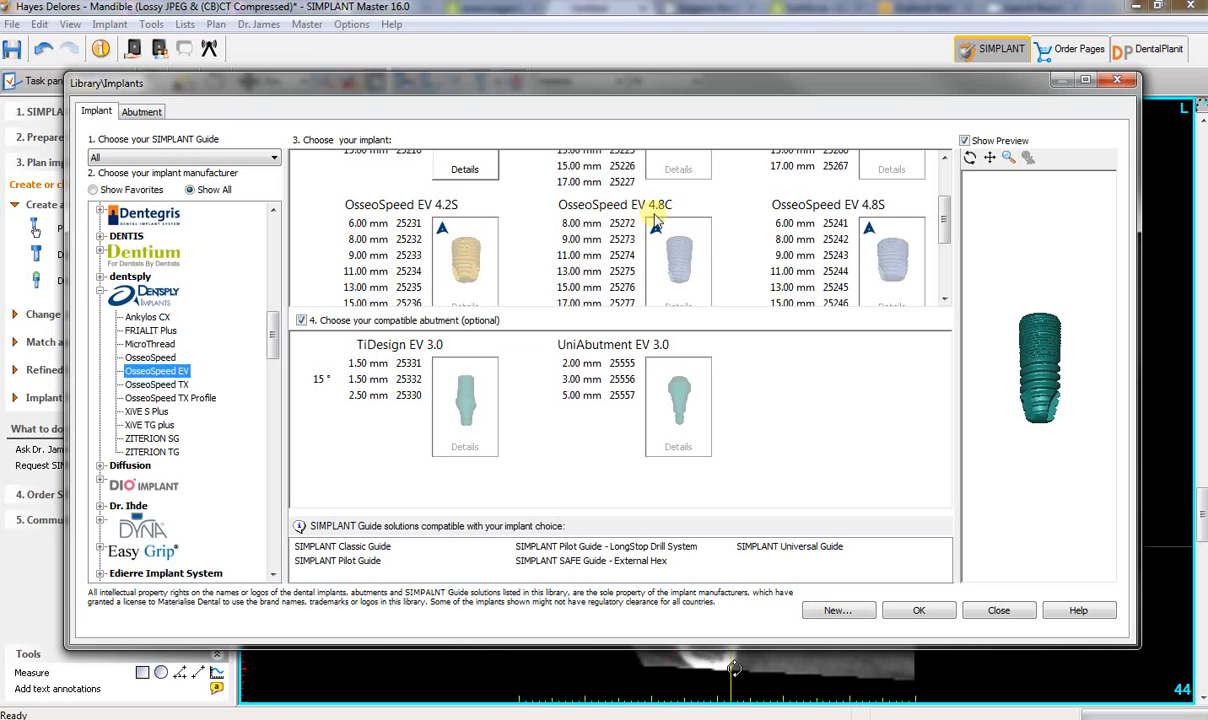
{"action": "left_click", "coordinate": [582, 256]}
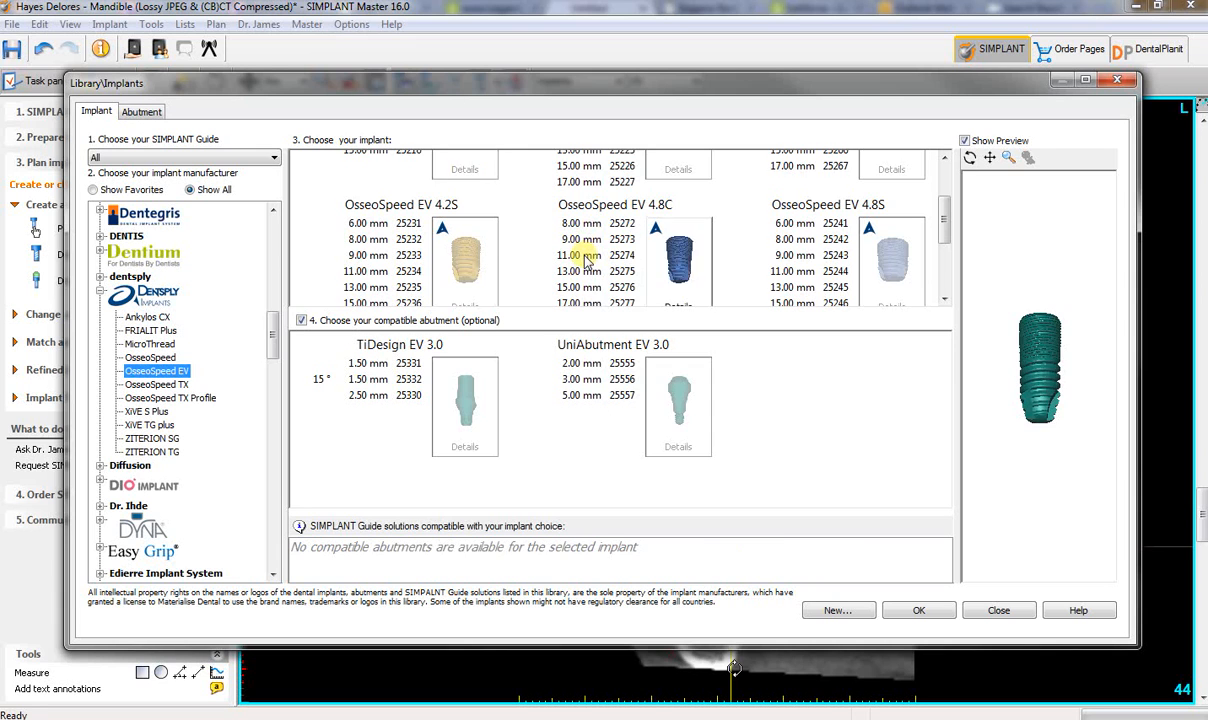
{"action": "left_click", "coordinate": [919, 609]}
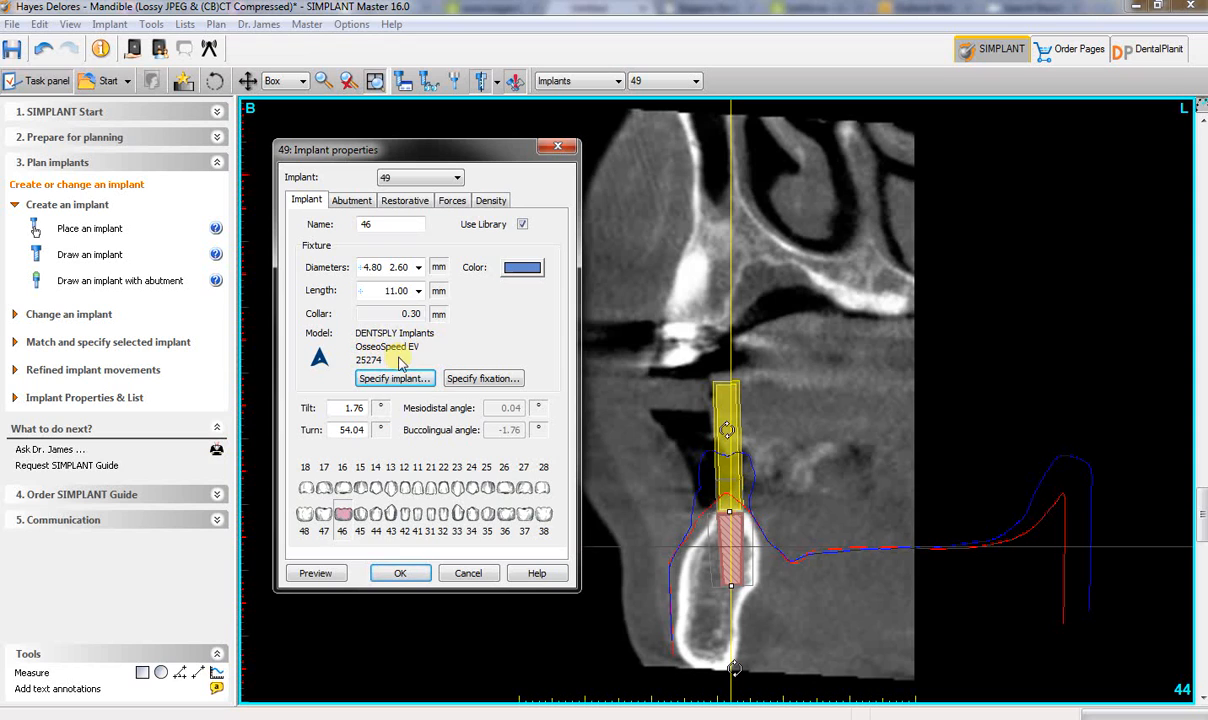
{"action": "left_click", "coordinate": [316, 574]}
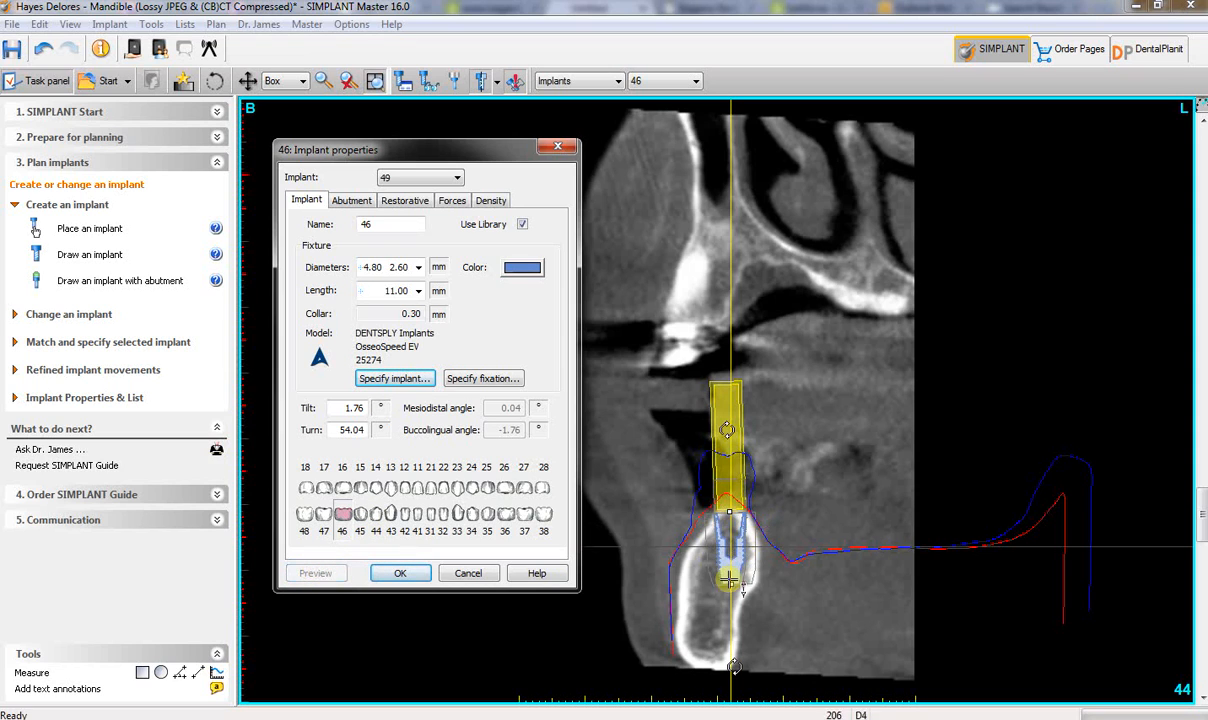
{"action": "left_click", "coordinate": [401, 574]}
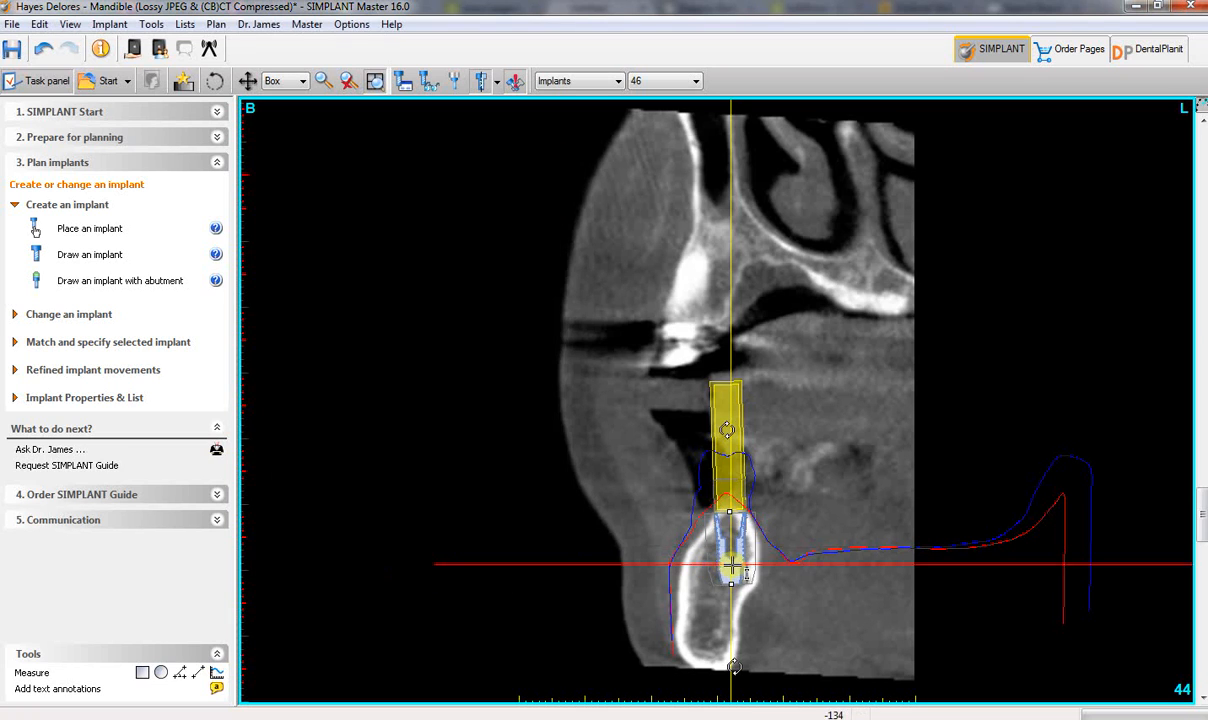
Tilt implant 46 slightly further toward the buccal side in the enlarged cross-section and restore the four-view layout
{"action": "left_click", "coordinate": [732, 565]}
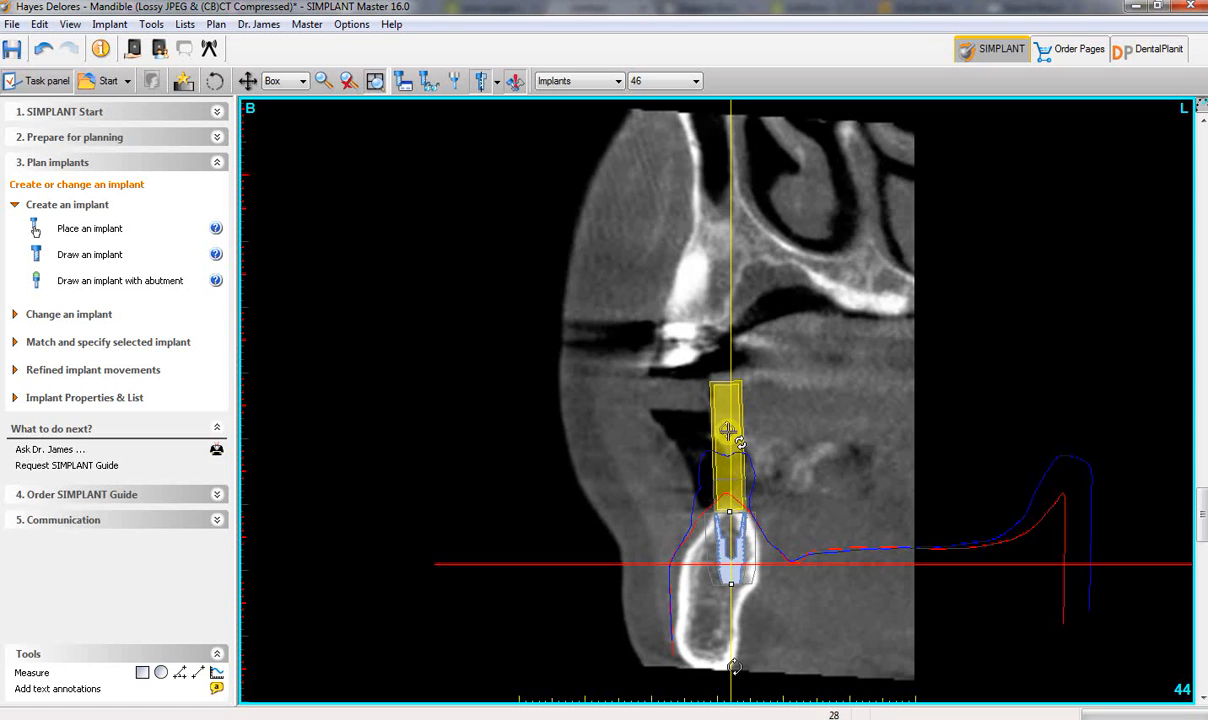
{"action": "left_click_drag", "start_coordinate": [740, 443], "coordinate": [737, 443]}
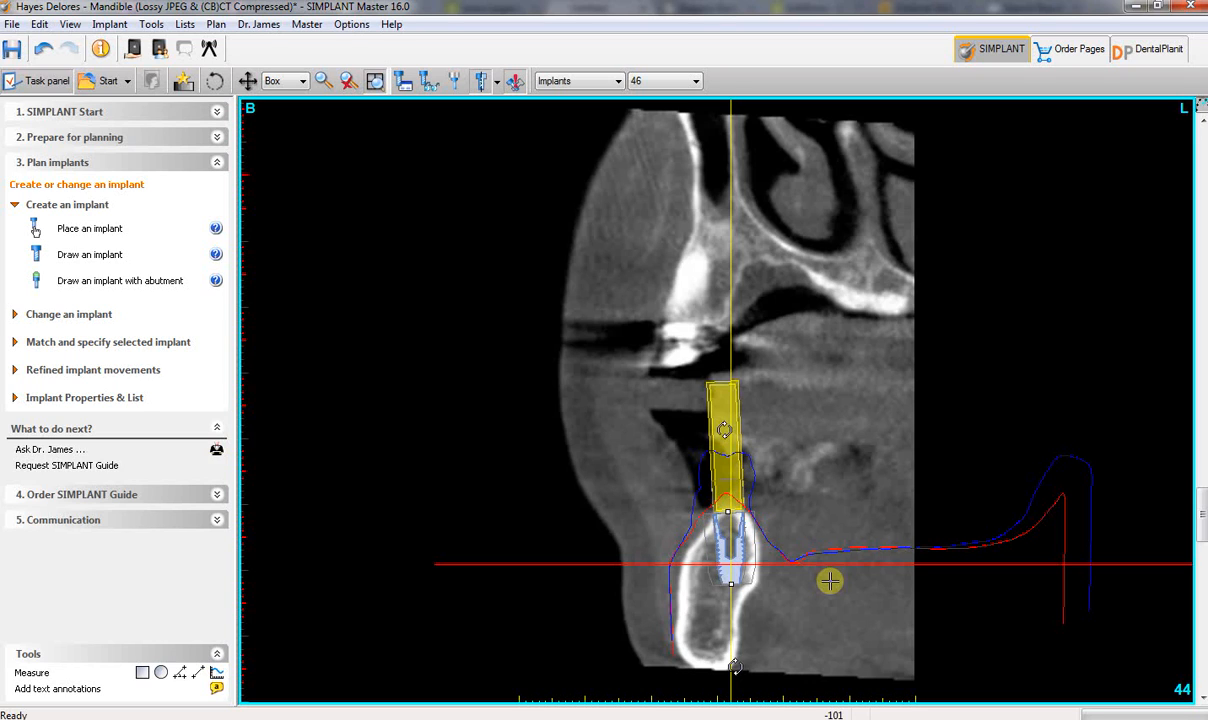
{"action": "double_click", "coordinate": [927, 528]}
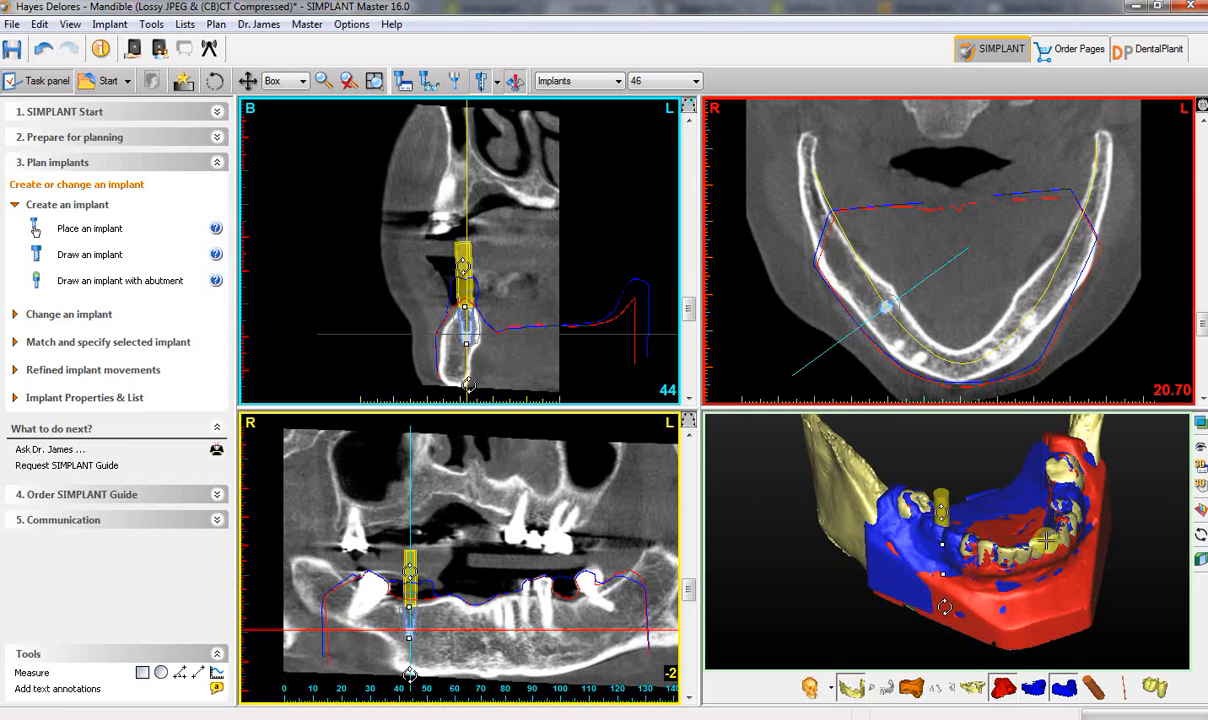
Shift implant 46 slightly toward the rear molar in the 3D view and center the slice views on its new position
{"action": "left_click_drag", "start_coordinate": [1133, 522], "coordinate": [1084, 499]}
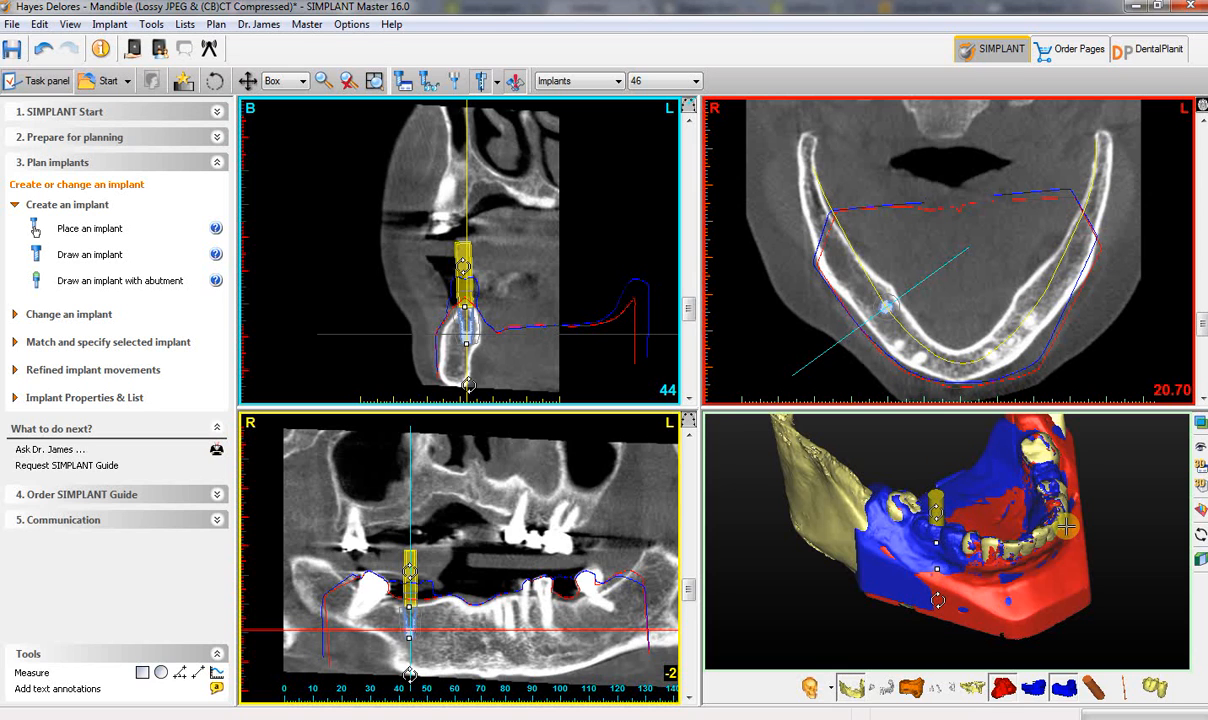
{"action": "left_click_drag", "start_coordinate": [1040, 592], "coordinate": [903, 556]}
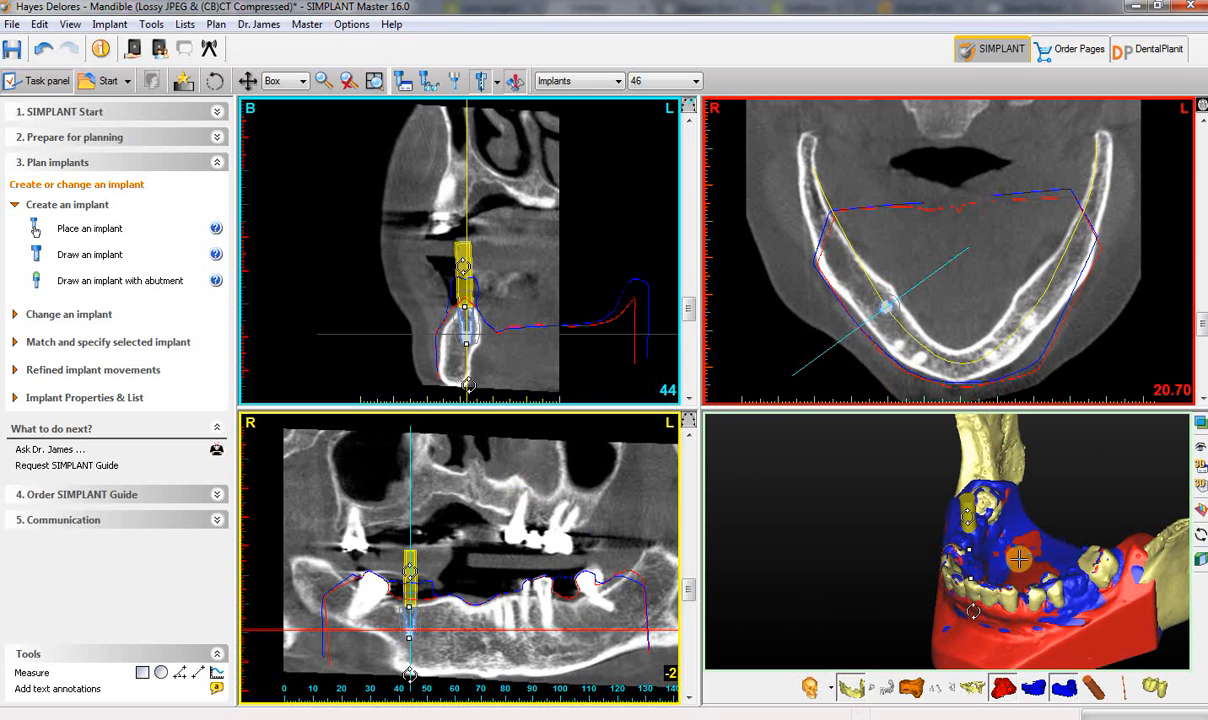
{"action": "right_click_drag", "start_coordinate": [1092, 587], "coordinate": [1078, 586]}
{"action": "left_click_drag", "start_coordinate": [1078, 586], "coordinate": [967, 581]}
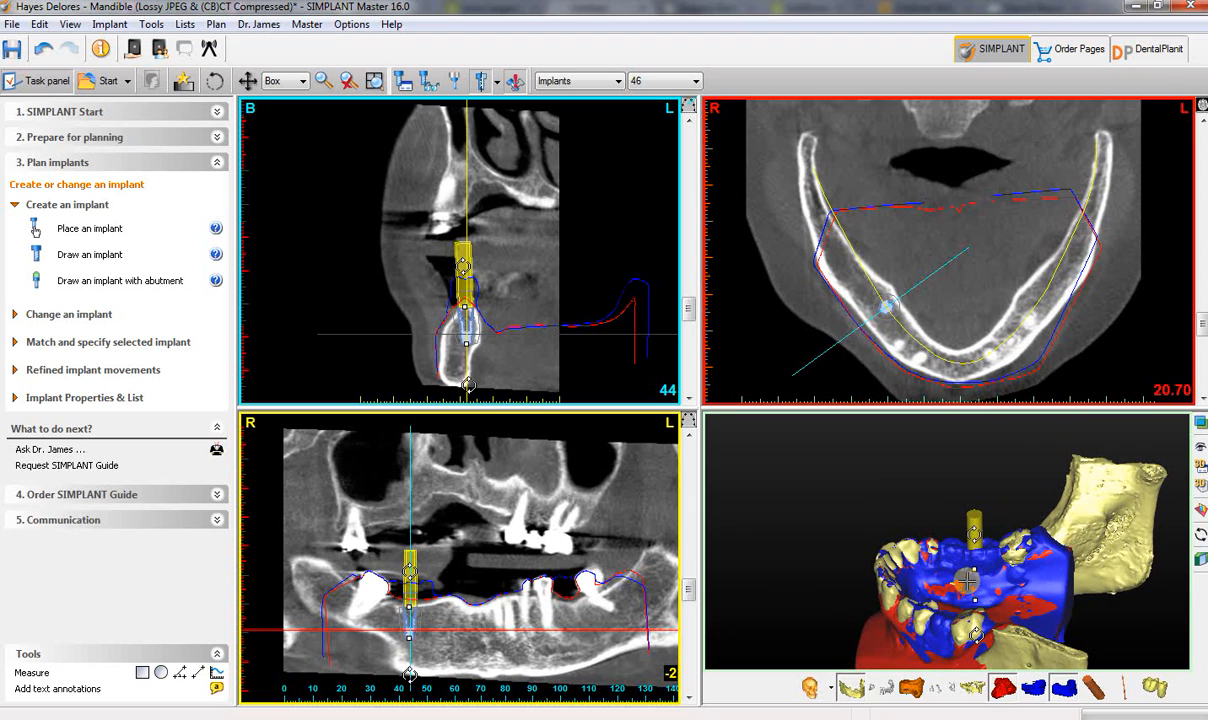
{"action": "scroll", "coordinate": [975, 581], "scroll_direction": "up", "scroll_amount": 3}
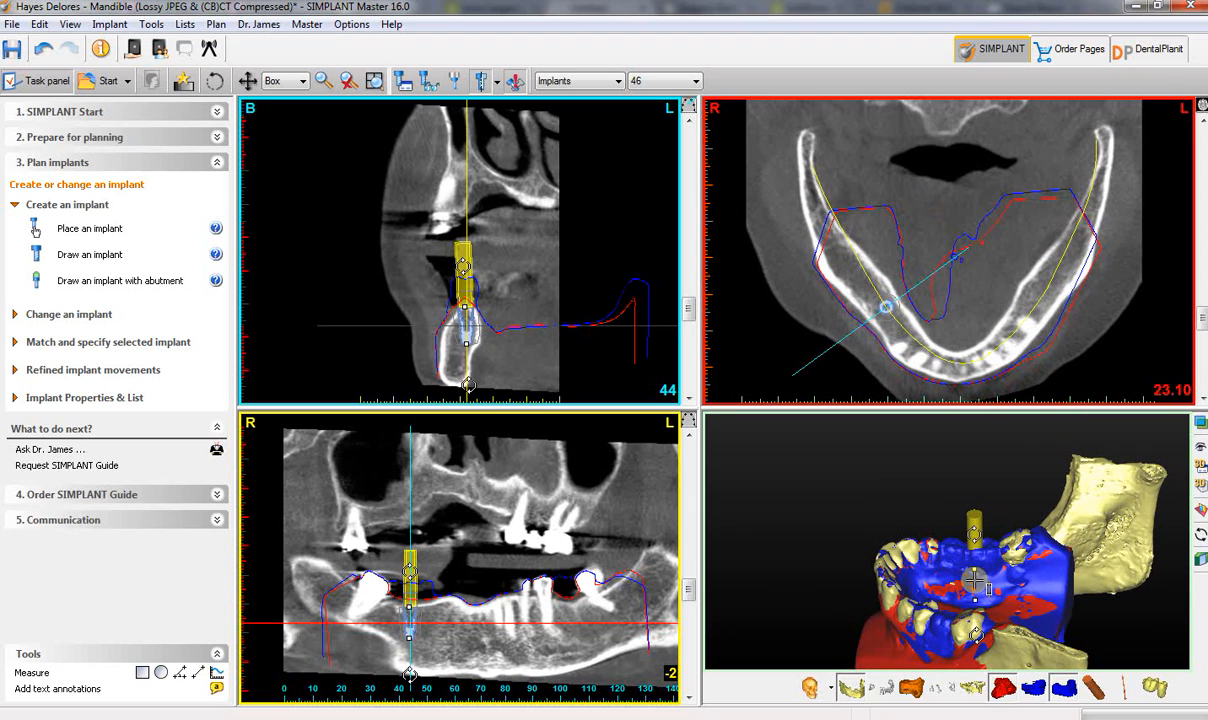
{"action": "key", "text": "Delete"}
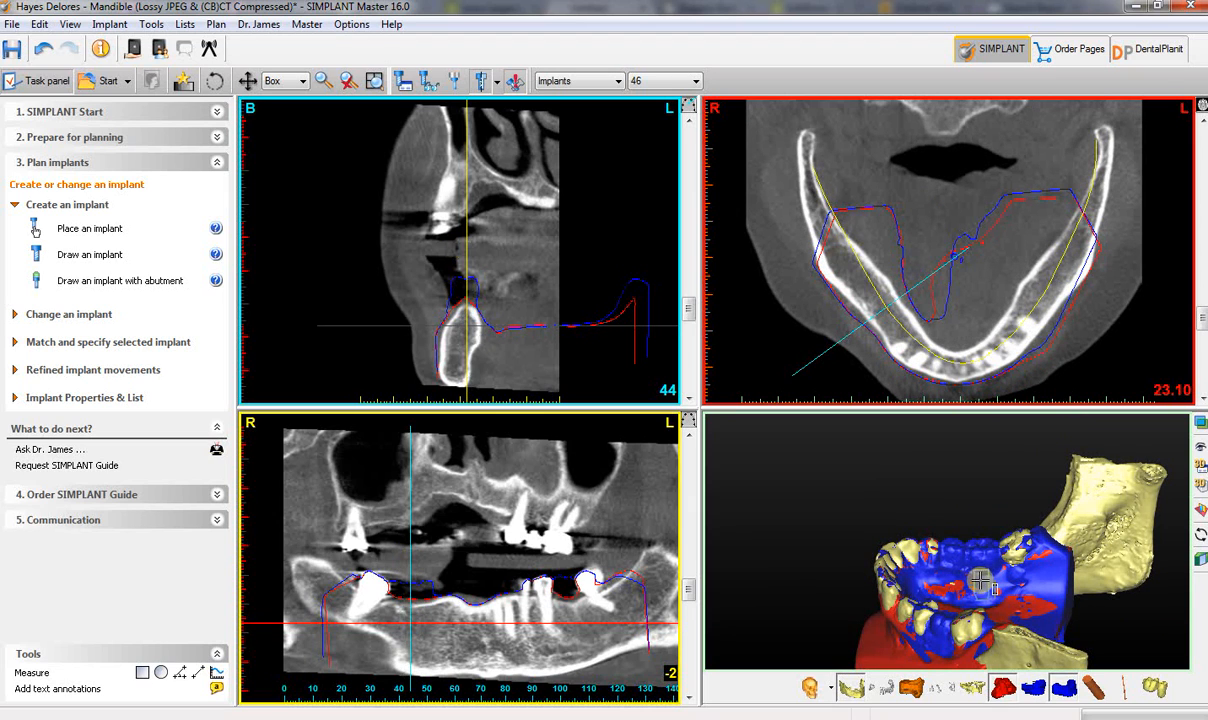
{"action": "key", "text": "ctrl+z"}
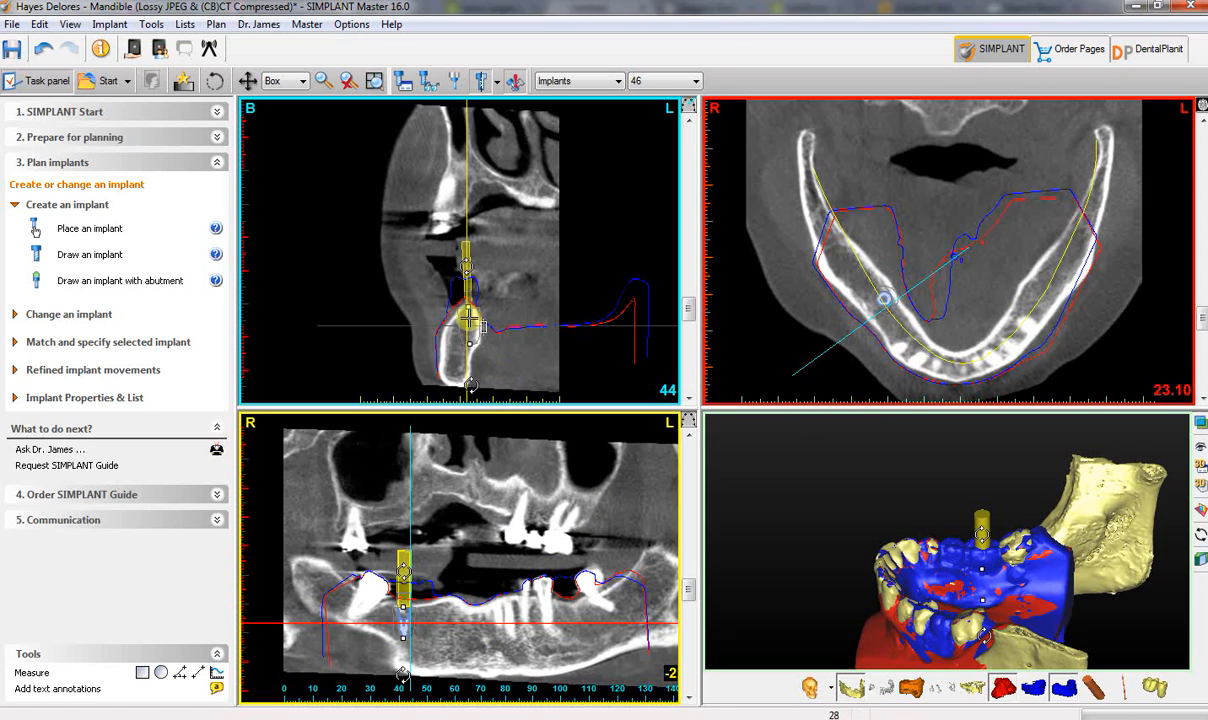
{"action": "left_click", "coordinate": [469, 318]}
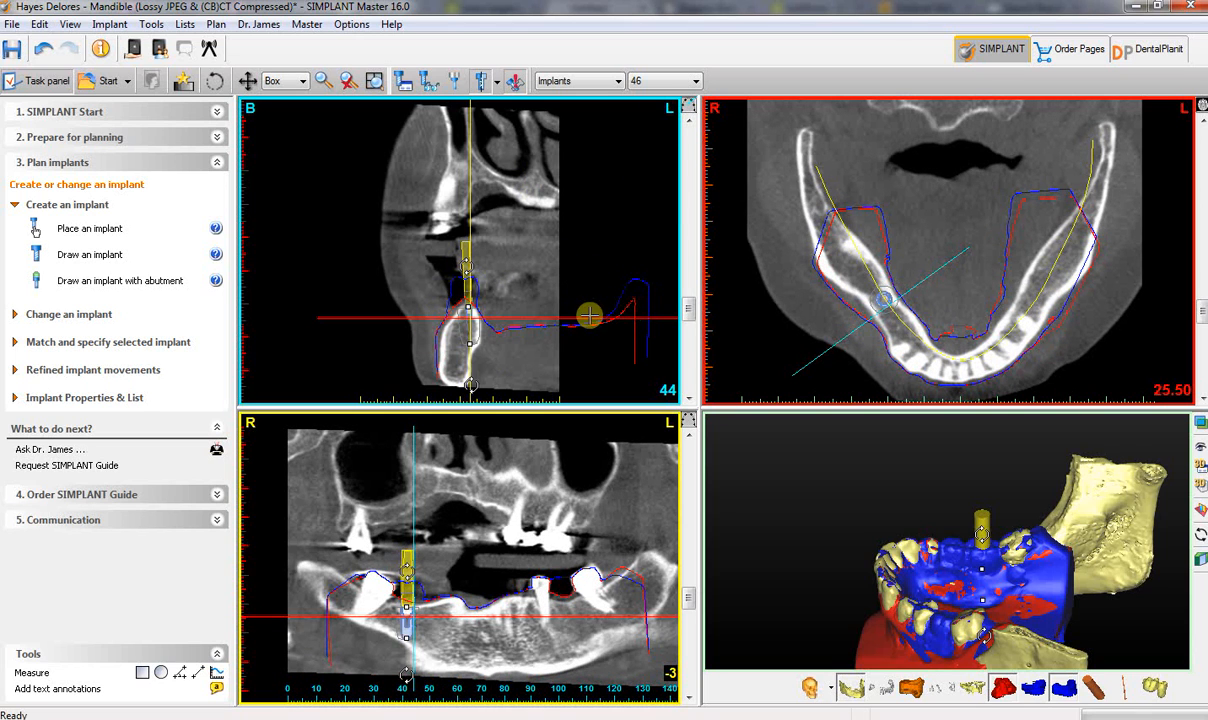
Browse the cross-sectional and panoramic slices of the mandible and recenter all views on implant 46
{"action": "left_click_drag", "start_coordinate": [688, 310], "coordinate": [689, 319]}
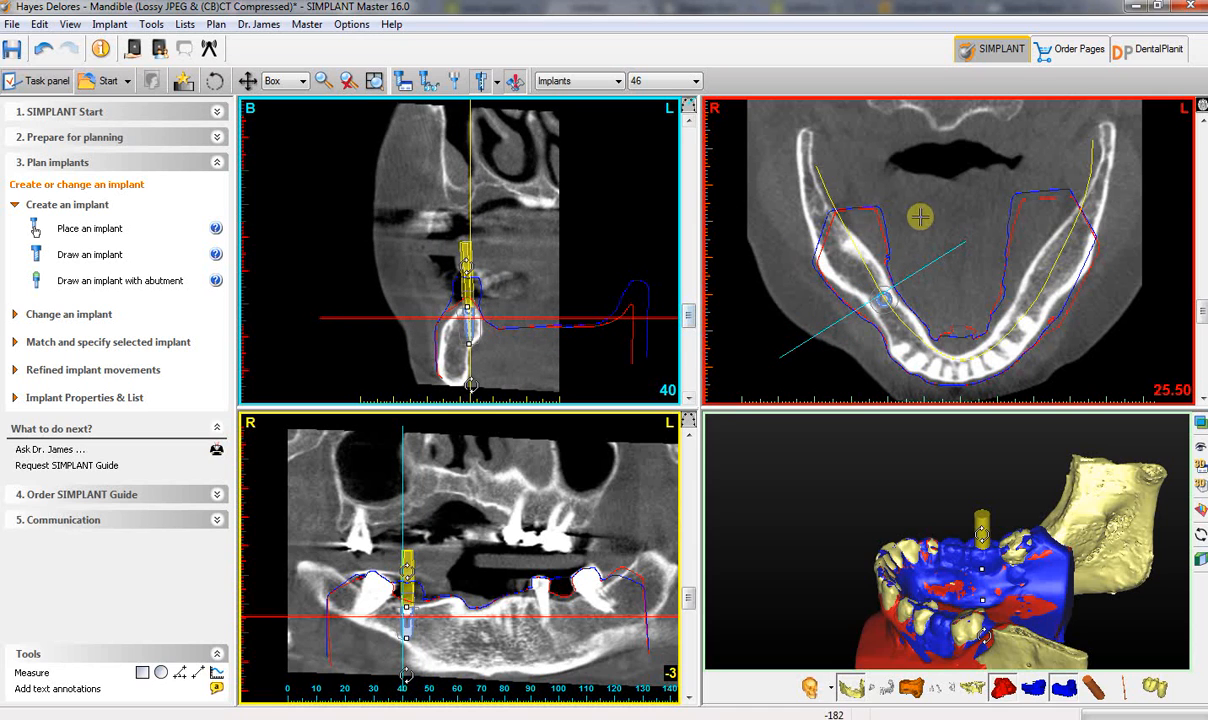
{"action": "left_click", "coordinate": [946, 194]}
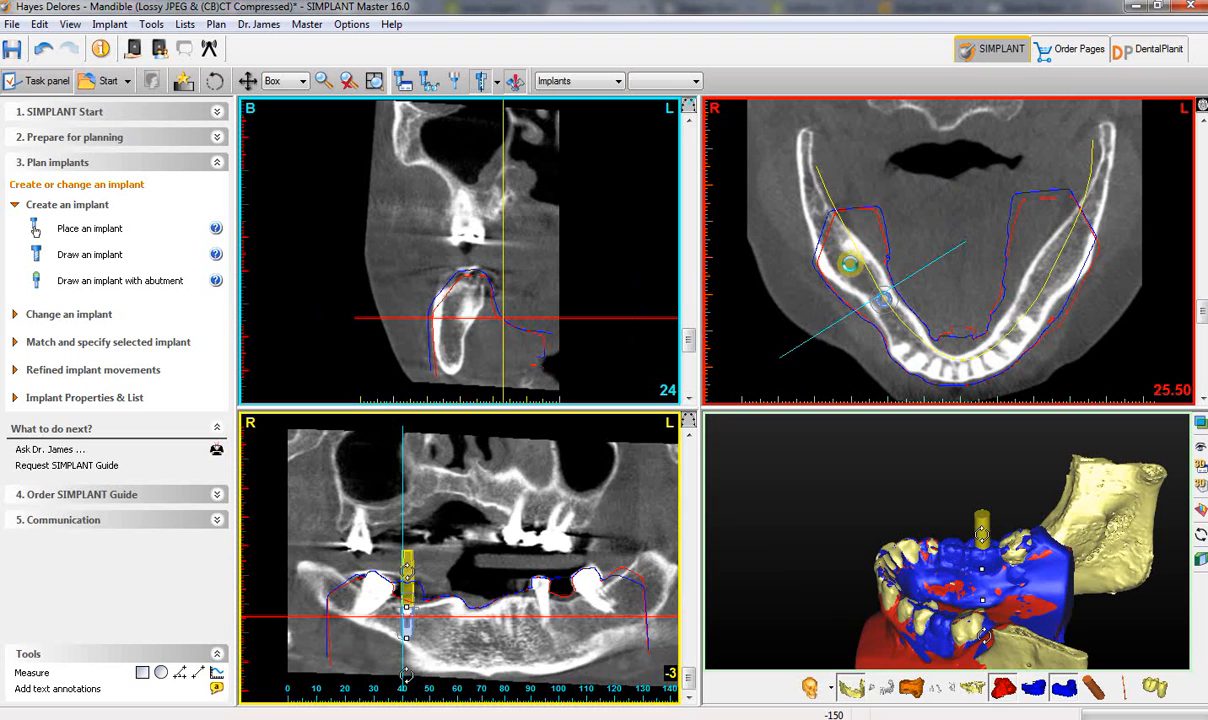
{"action": "left_click_drag", "start_coordinate": [948, 193], "coordinate": [962, 295]}
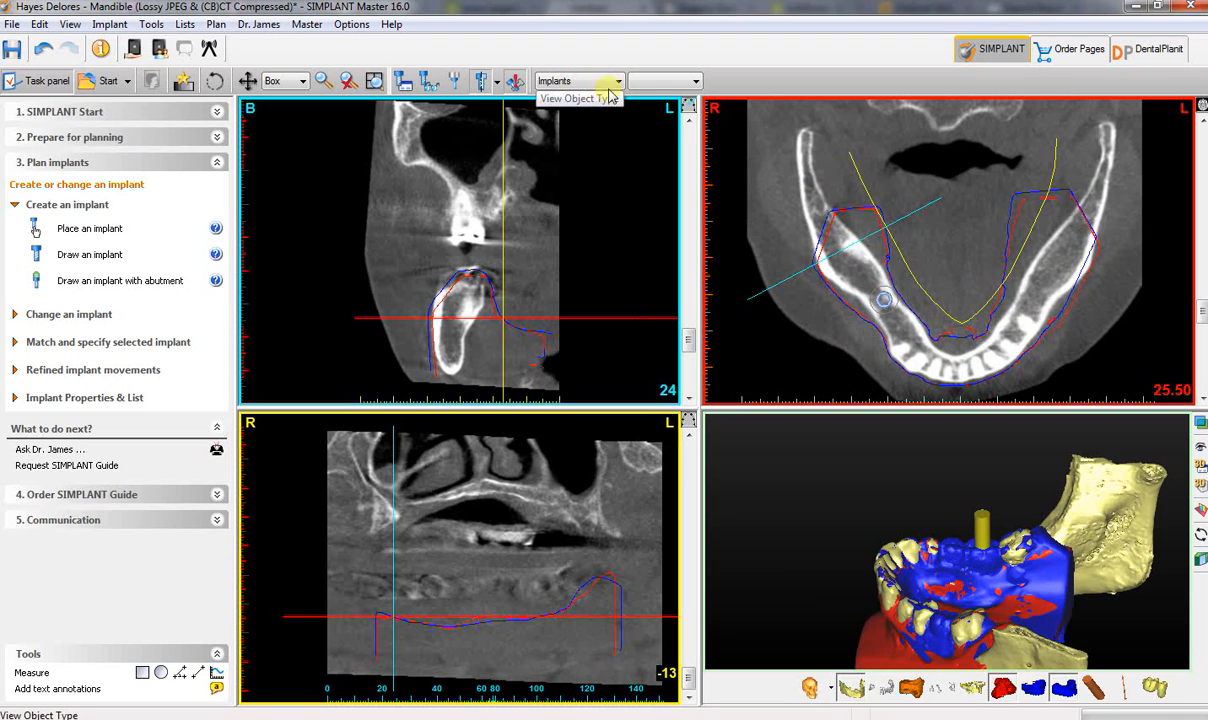
{"action": "left_click", "coordinate": [690, 82]}
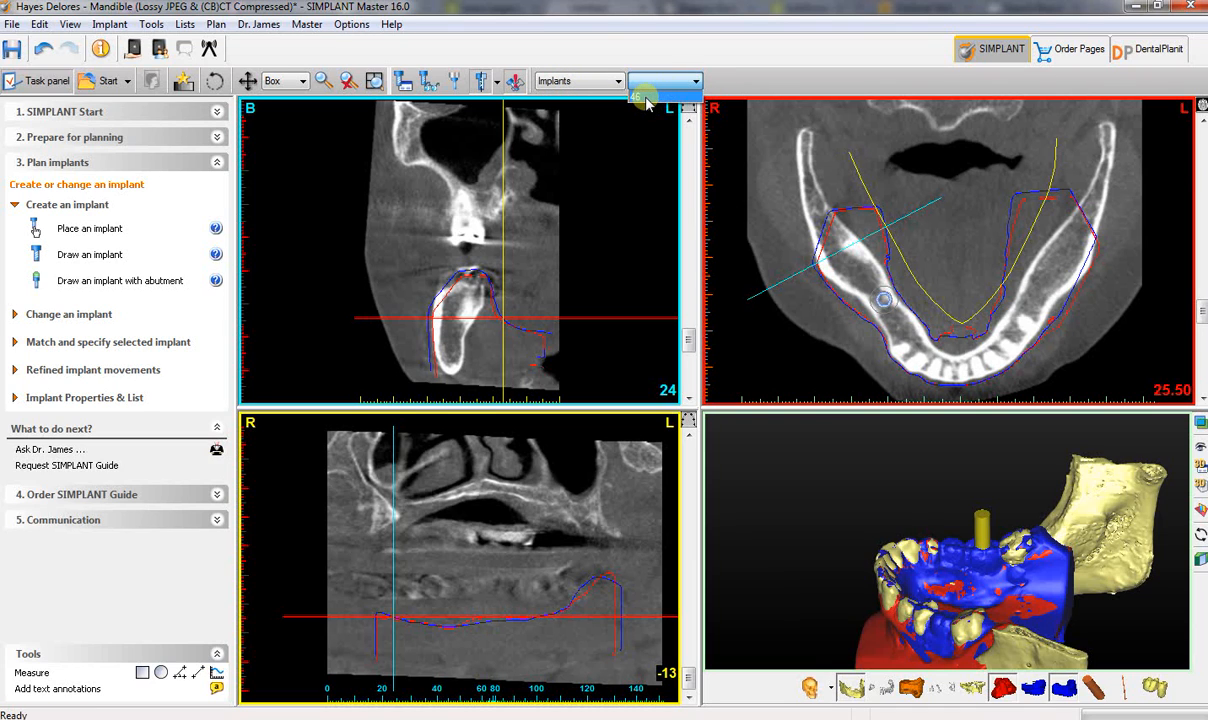
{"action": "left_click", "coordinate": [645, 100]}
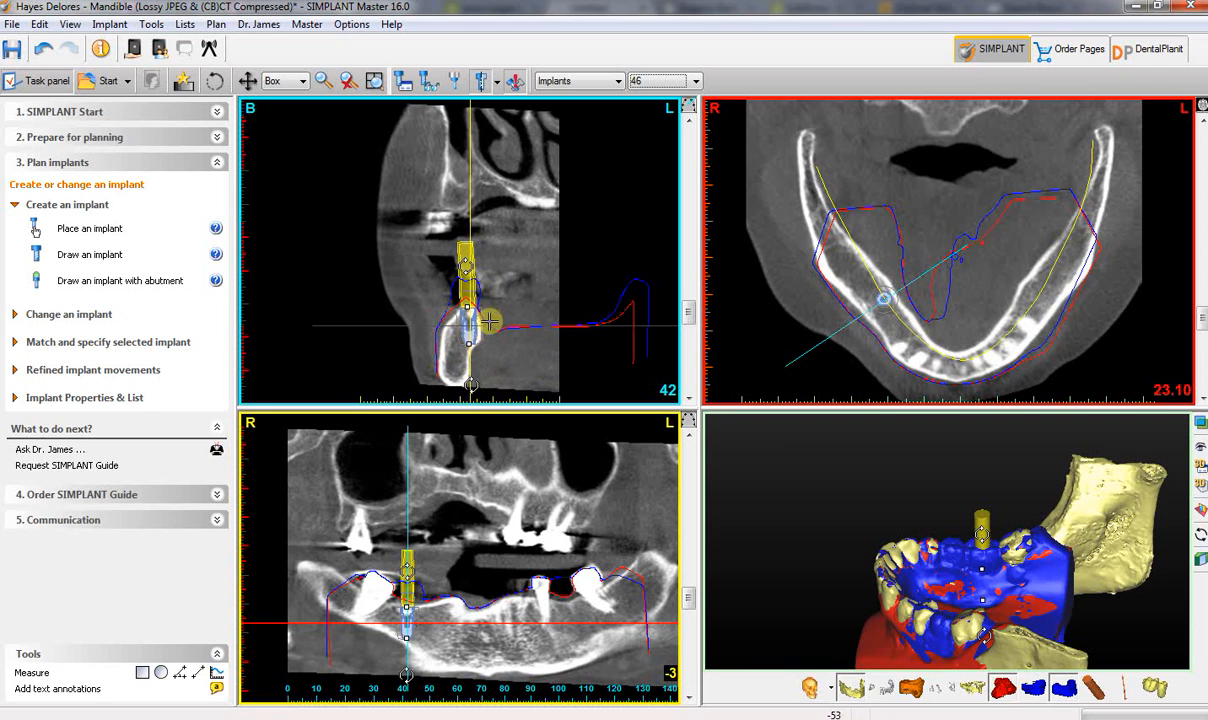
Shift implant 46 slightly toward the buccal side in the cross-section and tilt its apex slightly buccally to make its axis more upright
{"action": "left_click_drag", "start_coordinate": [469, 330], "coordinate": [469, 333]}
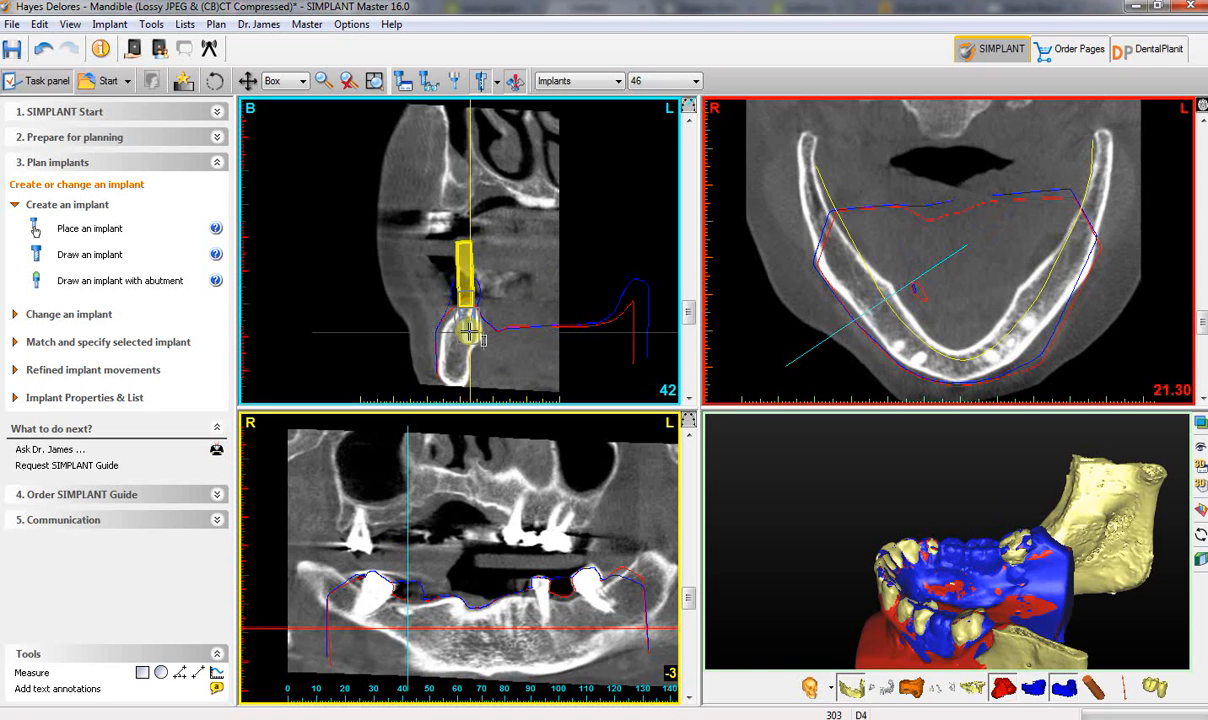
{"action": "left_click", "coordinate": [469, 331]}
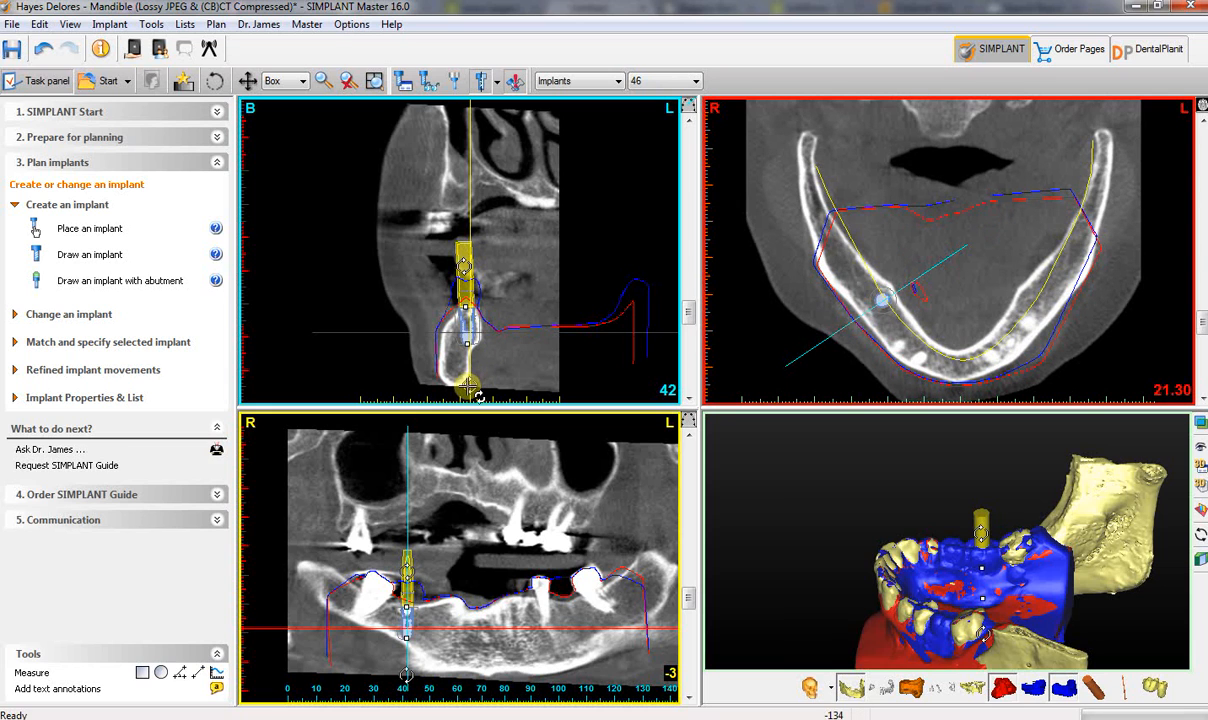
{"action": "left_click_drag", "start_coordinate": [467, 388], "coordinate": [395, 373]}
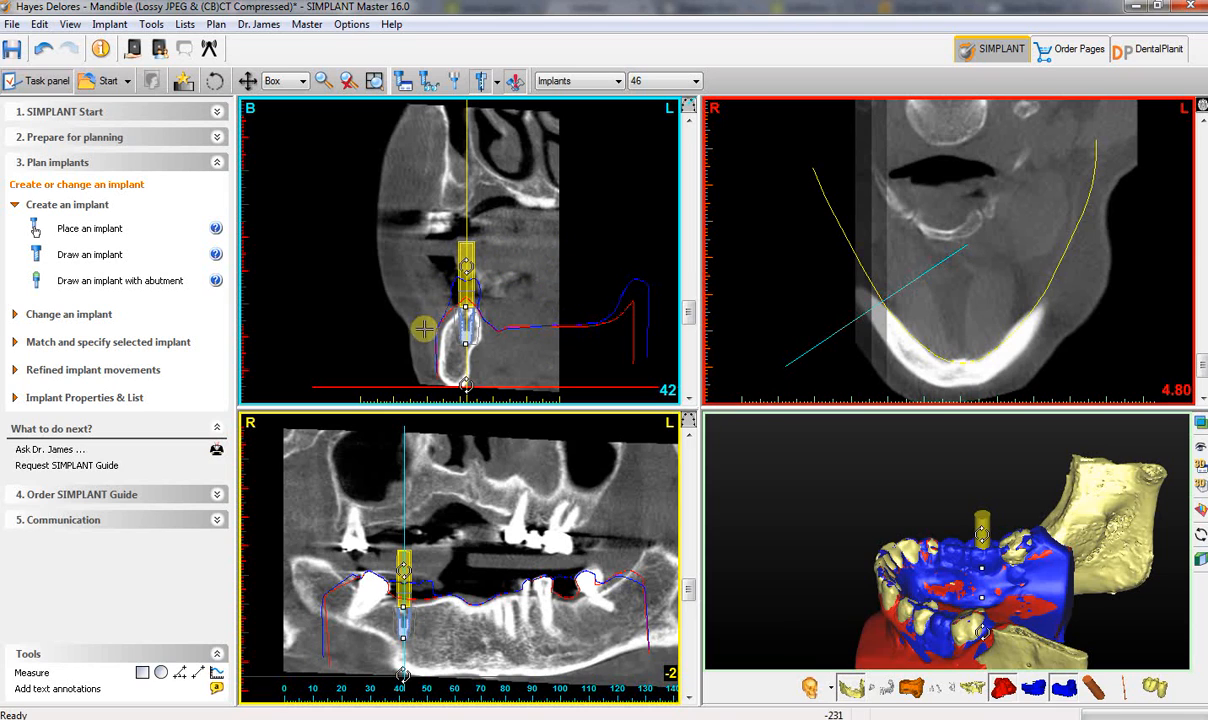
Switch the cross-sectional view to the implant-centric image and rotate its slice around implant 46 to 90 degrees
{"action": "left_click", "coordinate": [689, 105]}
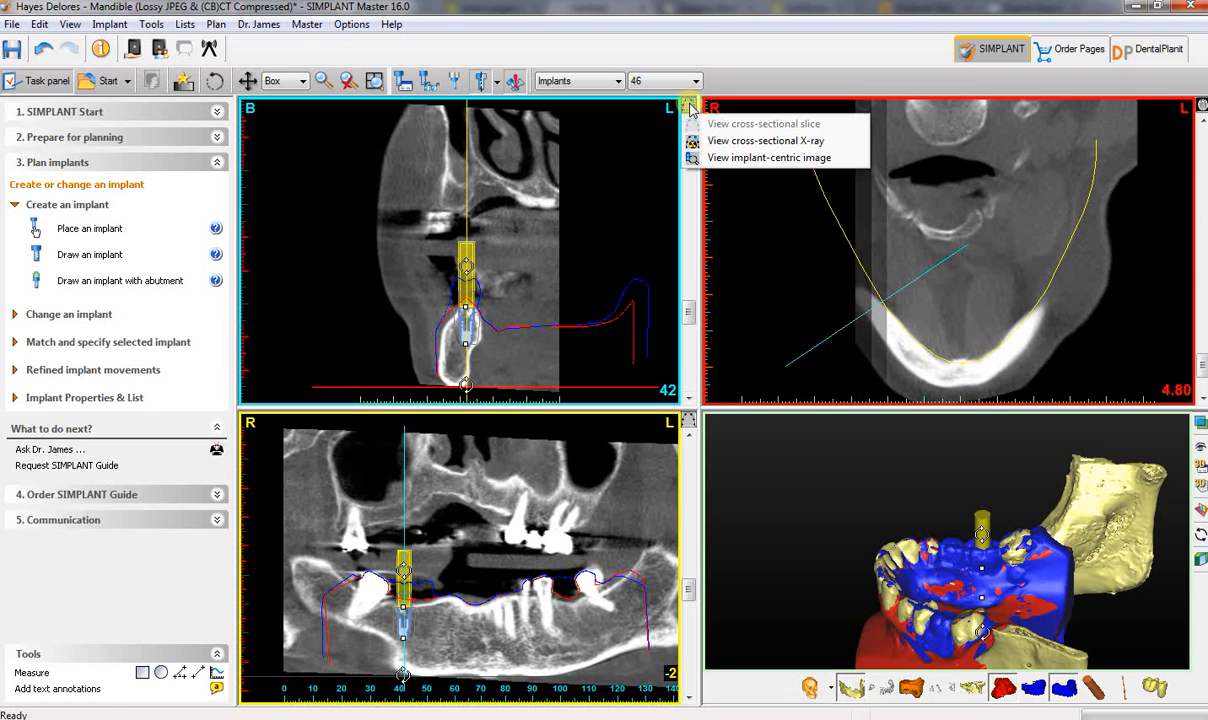
{"action": "left_click", "coordinate": [752, 158]}
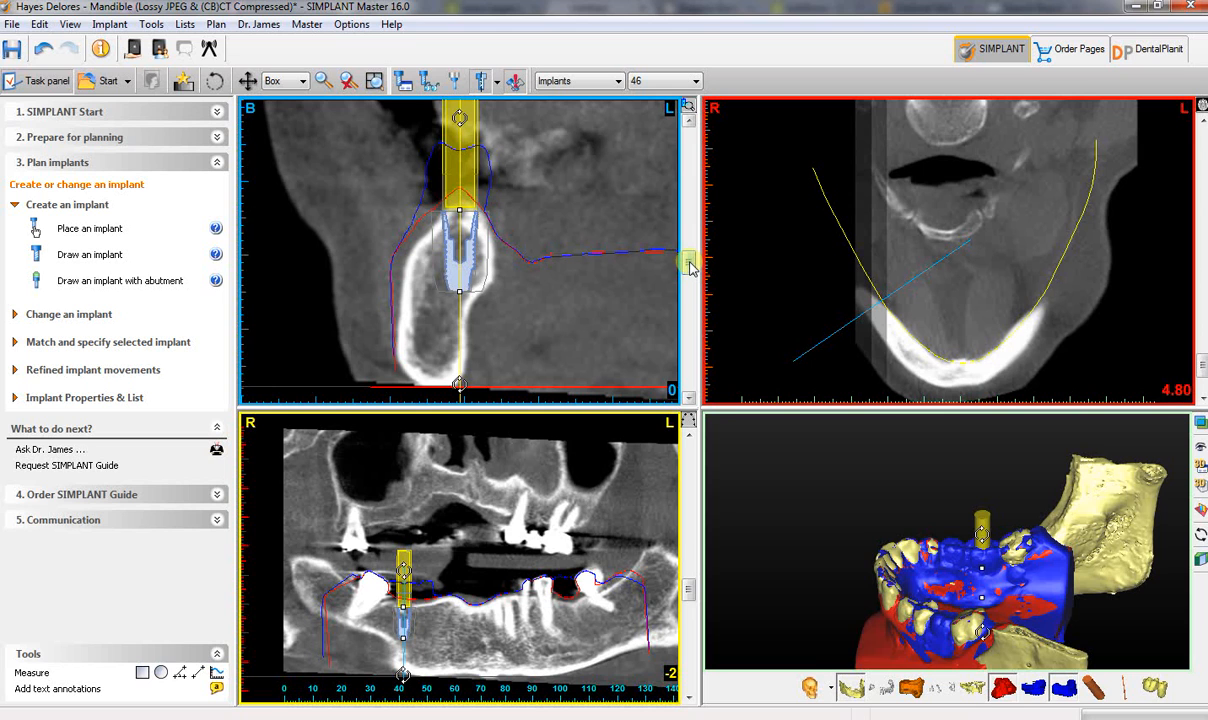
{"action": "left_click_drag", "start_coordinate": [690, 262], "coordinate": [689, 159]}
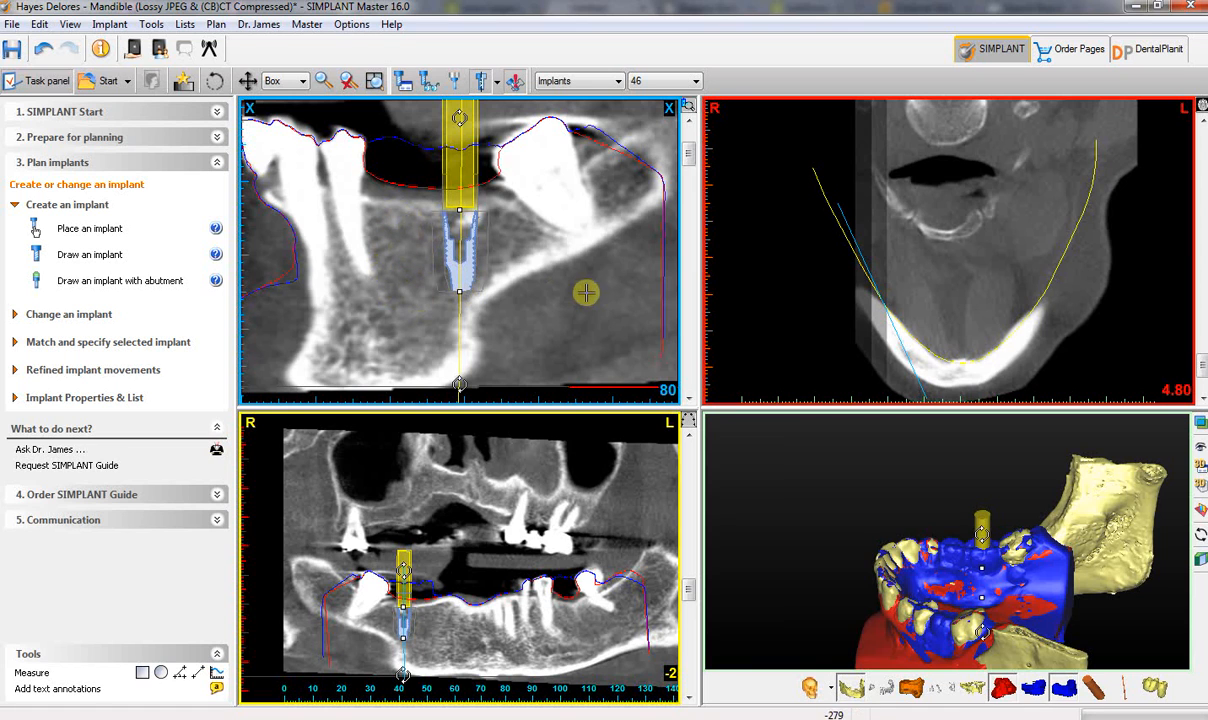
{"action": "mouse_move", "coordinate": [688, 152]}
{"action": "left_mouse_down"}
{"action": "mouse_move", "coordinate": [683, 345]}
{"action": "mouse_move", "coordinate": [688, 146]}
{"action": "left_mouse_up"}
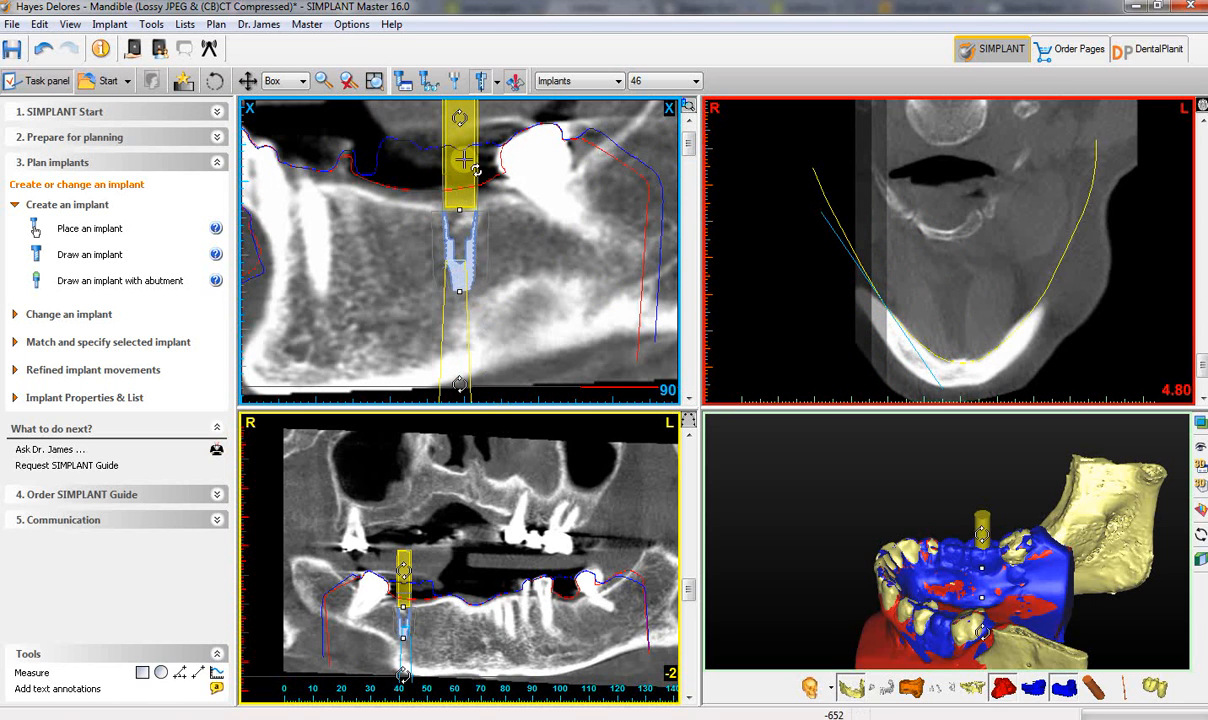
Tilt the apex of implant 46 slightly toward the rear molar in the implant-centric view and check it in the 3D model
{"action": "left_click_drag", "start_coordinate": [459, 384], "coordinate": [486, 384]}
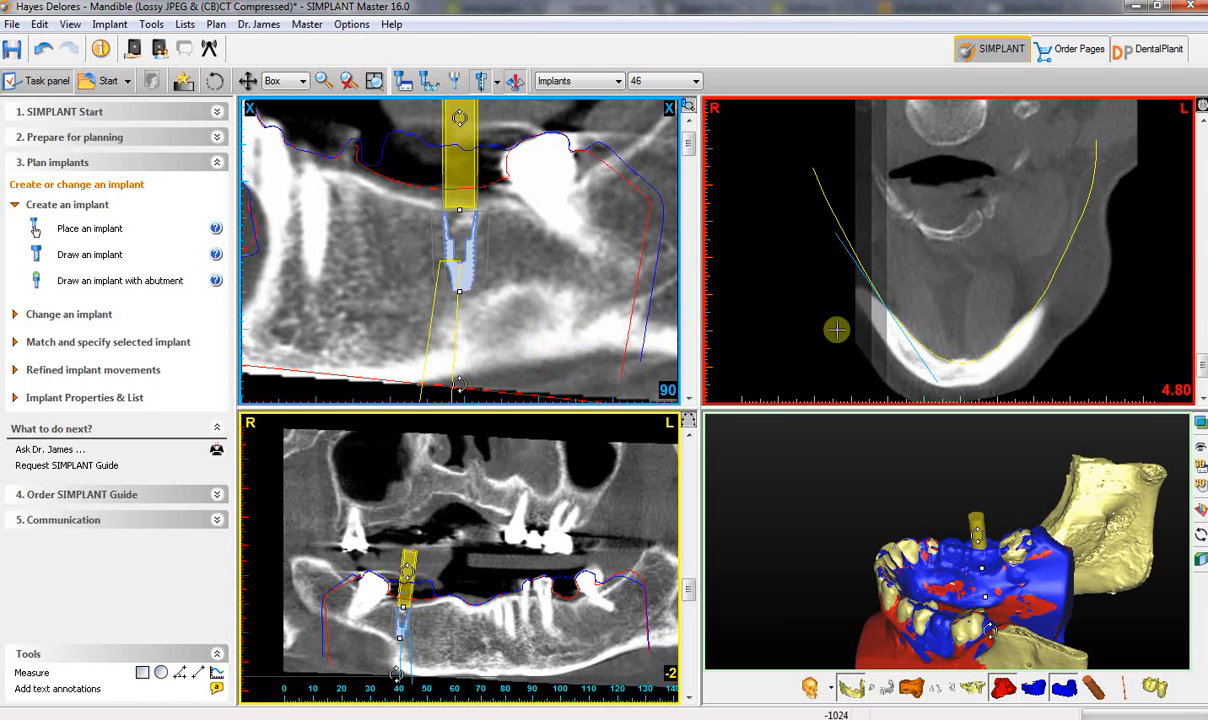
{"action": "left_click_drag", "start_coordinate": [1035, 590], "coordinate": [1018, 540]}
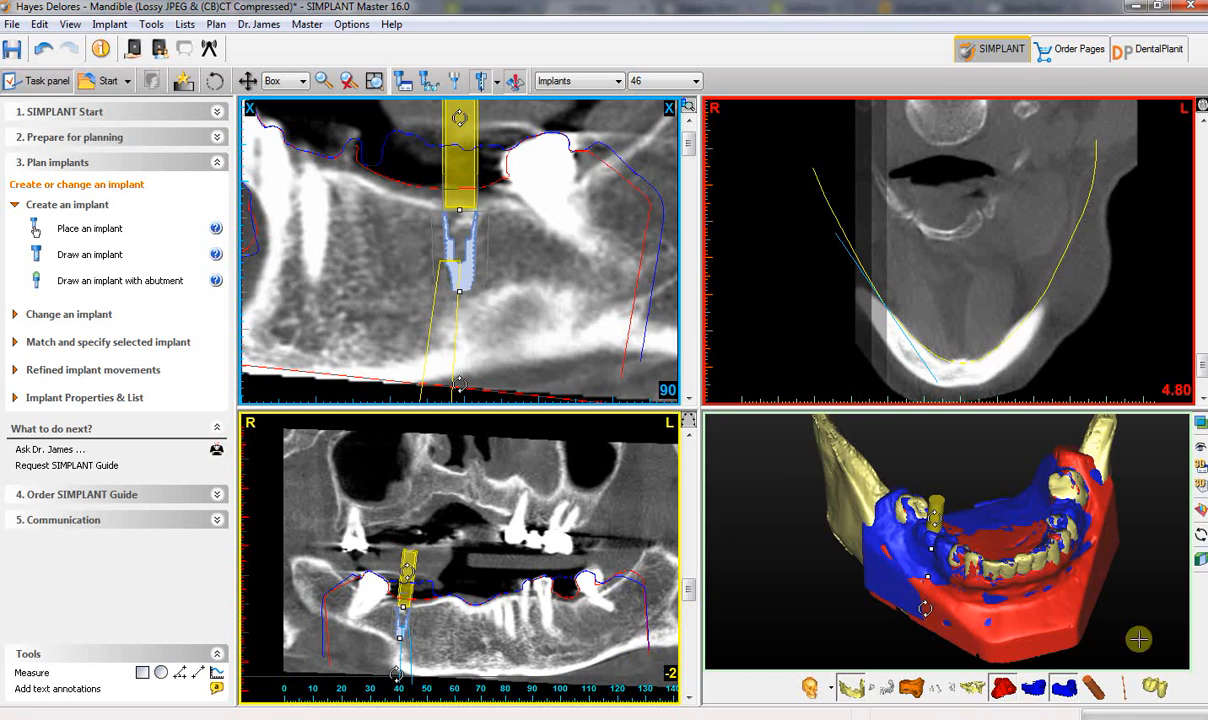
{"action": "left_click", "coordinate": [1066, 718]}
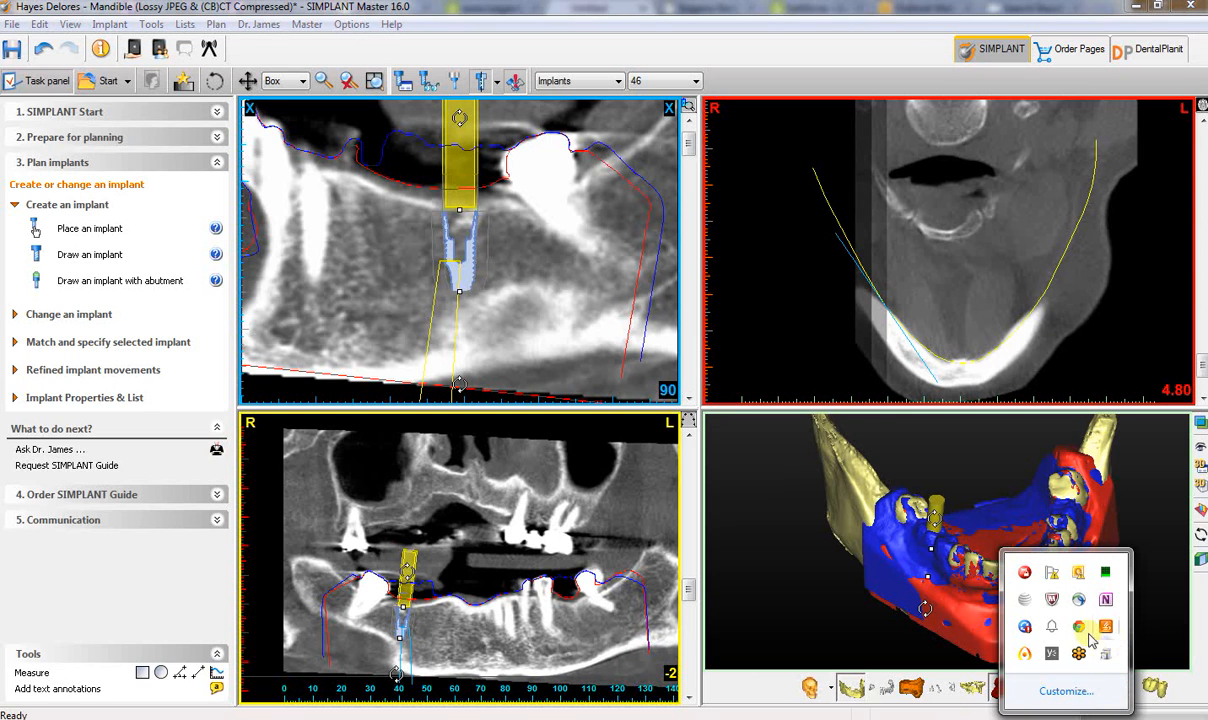